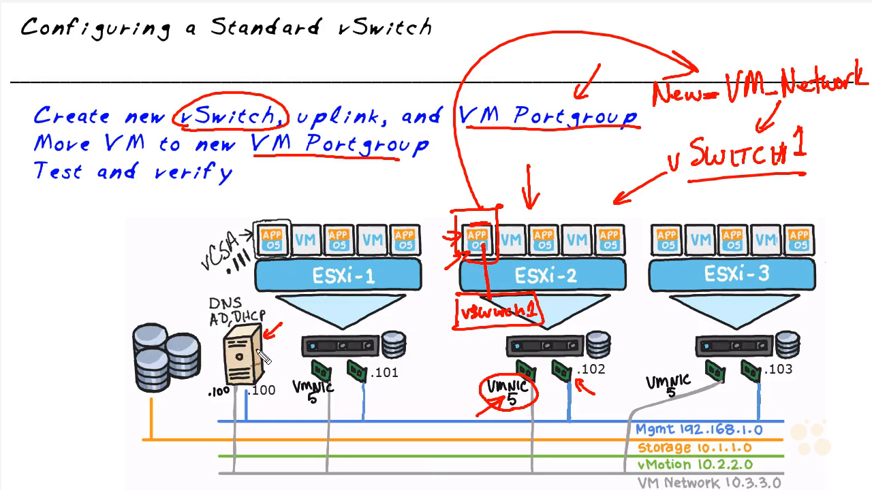
- Mark the DNS label and draw a red path from ESXi-2's NIC to the VM Network line
mouse_move(201, 315)
left_mouse_down()
mouse_move(200, 298)
mouse_move(240, 286)
mouse_move(170, 289)
mouse_move(201, 269)
mouse_move(182, 292)
mouse_move(195, 285)
left_mouse_up()
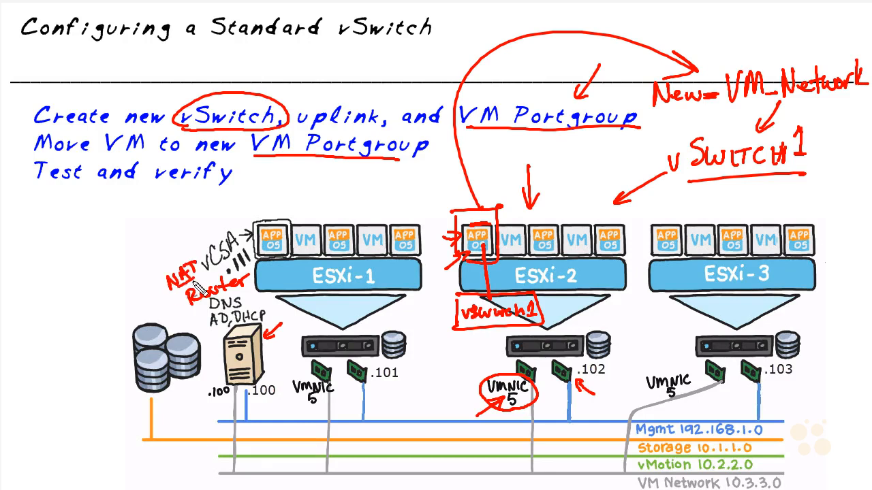
left_click_drag(183, 470, 206, 469)
left_click_drag(199, 465, 200, 475)
left_click_drag(450, 187, 470, 204)
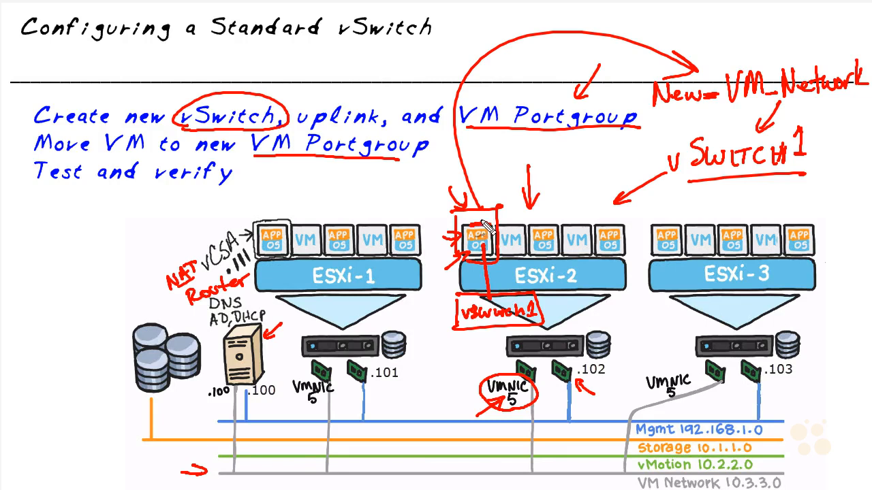
mouse_move(484, 220)
left_mouse_down()
mouse_move(477, 229)
mouse_move(485, 236)
left_mouse_up()
mouse_move(540, 362)
left_mouse_down()
mouse_move(539, 467)
mouse_move(544, 451)
mouse_move(431, 469)
mouse_move(239, 469)
mouse_move(240, 400)
mouse_move(209, 395)
mouse_move(233, 386)
left_mouse_up()
- Circle the .100 address and sketch the internet circle connected to the DNS server
left_click_drag(256, 444, 264, 443)
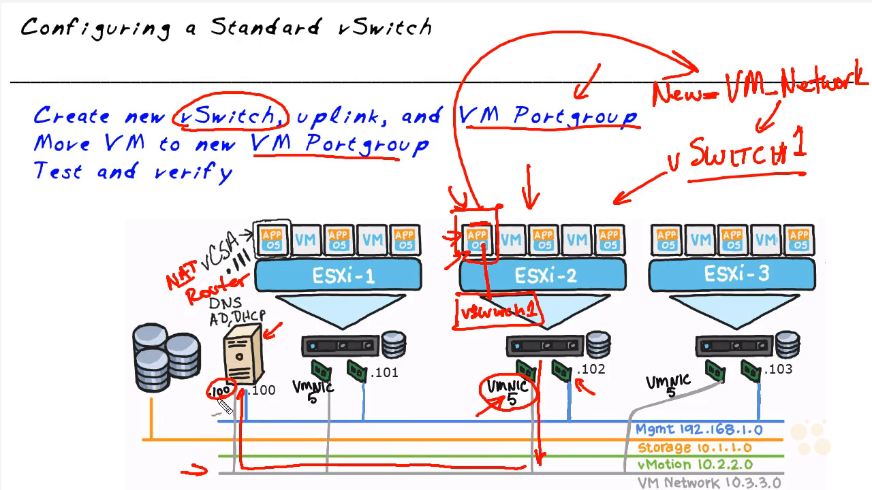
mouse_move(205, 340)
left_mouse_down()
mouse_move(226, 345)
mouse_move(220, 349)
left_mouse_up()
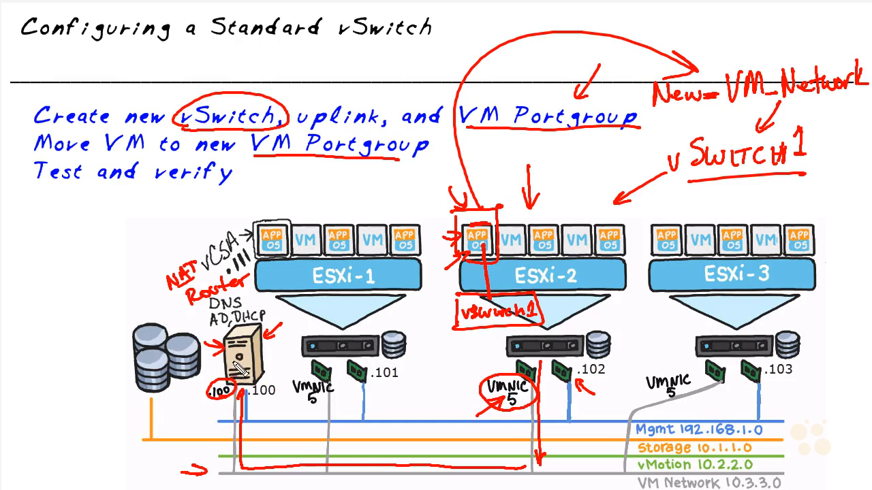
left_click_drag(117, 226, 225, 337)
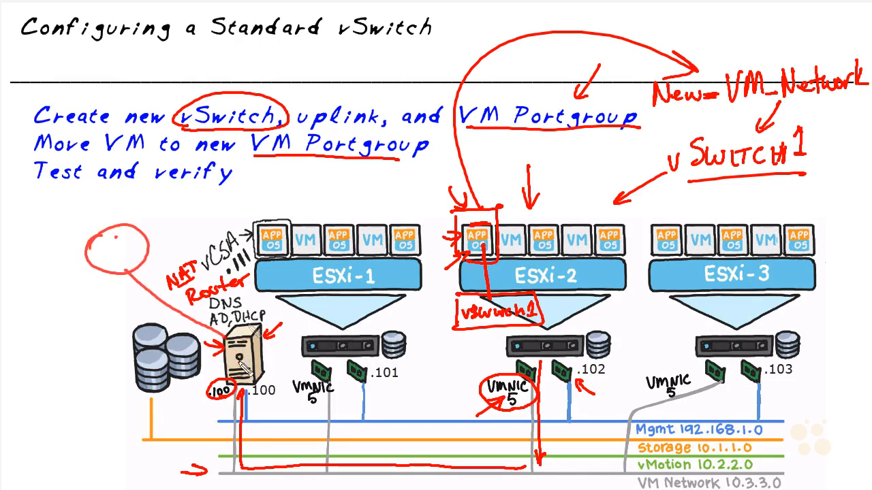
mouse_move(125, 259)
left_mouse_down()
mouse_move(122, 231)
mouse_move(131, 259)
mouse_move(127, 240)
mouse_move(98, 257)
mouse_move(127, 265)
mouse_move(109, 256)
left_mouse_up()
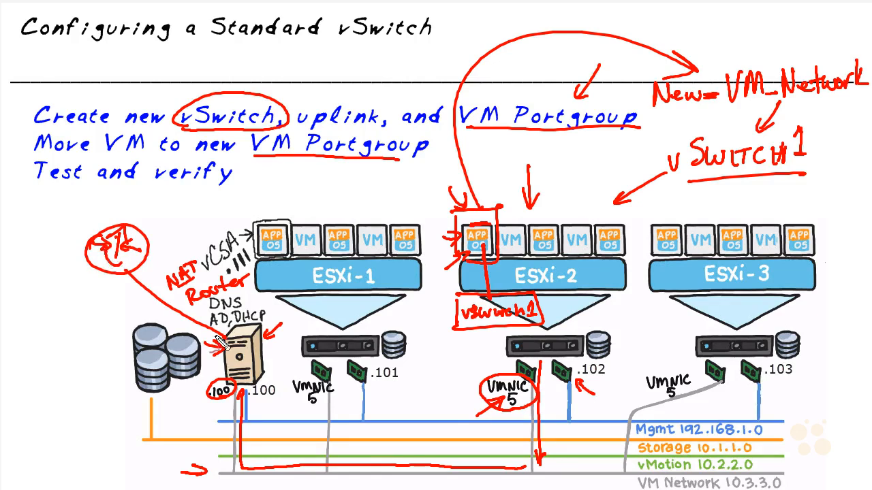
left_click_drag(106, 225, 102, 206)
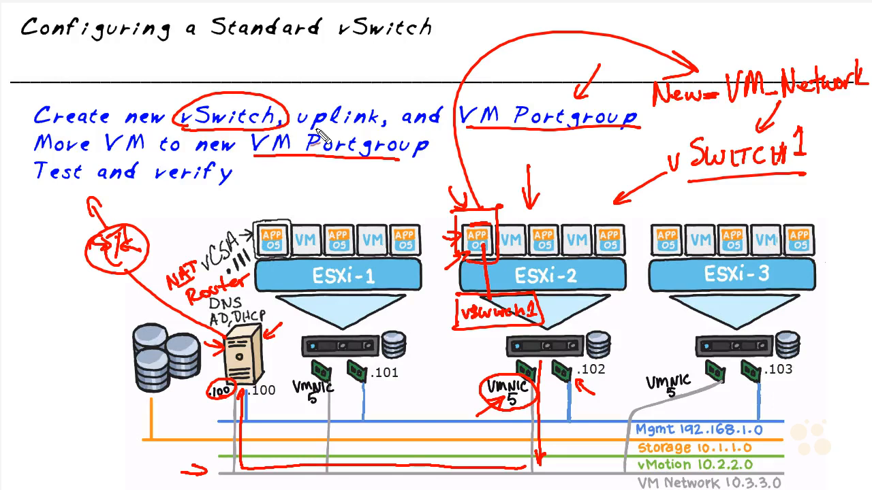
- Add arrows pointing at the vSWITCH1 label and at the DNS/AD server from .100
mouse_move(710, 199)
left_mouse_down()
mouse_move(734, 182)
mouse_move(731, 190)
left_mouse_up()
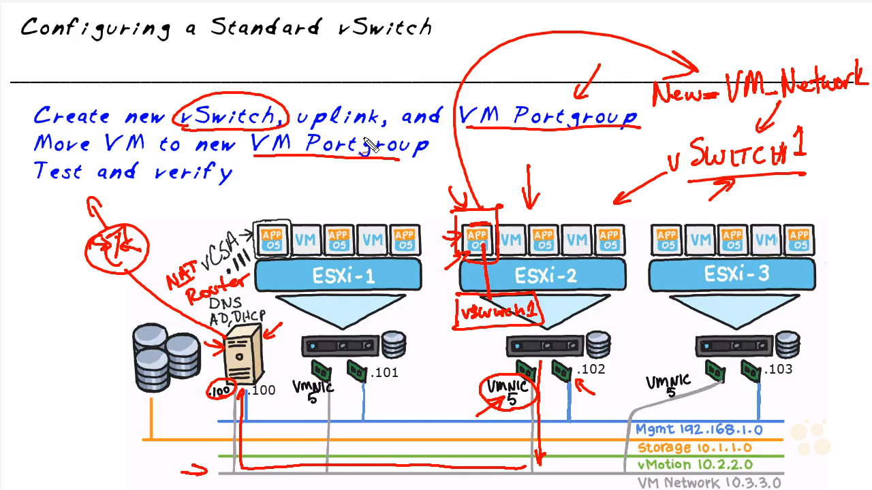
left_click_drag(204, 368, 227, 368)
mouse_move(280, 371)
left_mouse_down()
mouse_move(261, 362)
mouse_move(271, 373)
left_mouse_up()
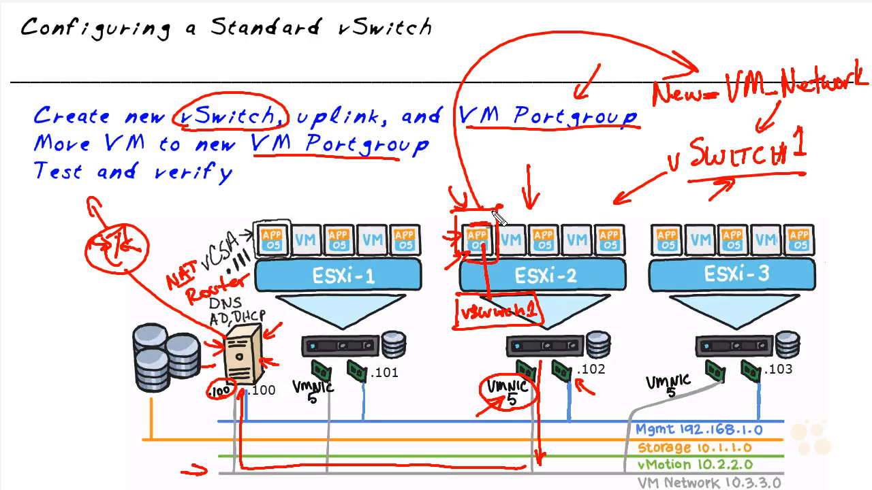
left_click_drag(184, 412, 215, 381)
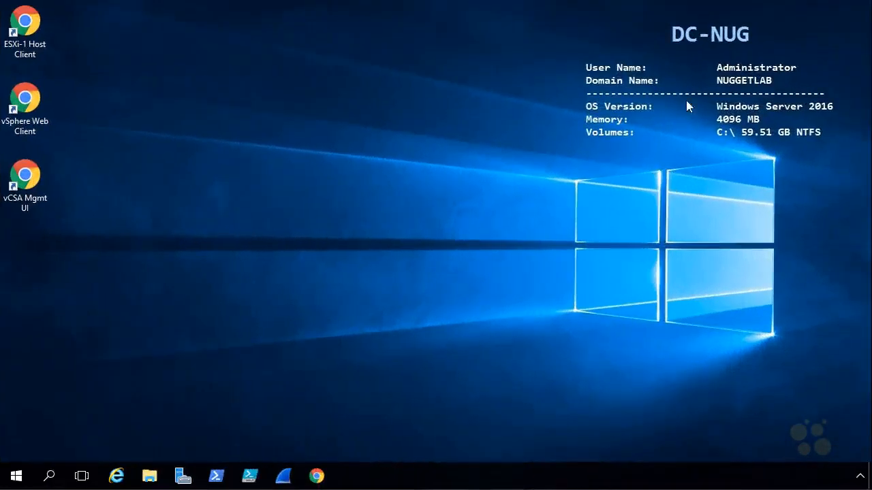
- Launch the vSphere Web Client and sign in with the vCenter administrator SSO account
double_click(25, 101)
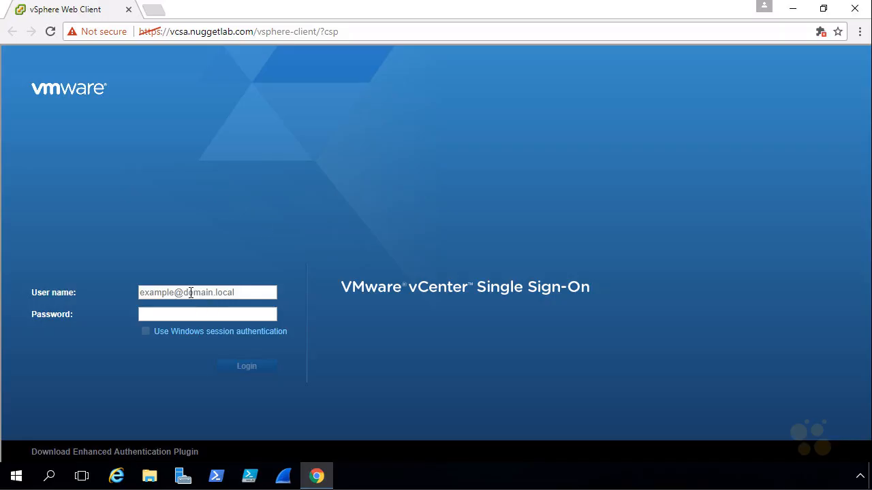
left_click(190, 293)
type("administrator@vsphere.local")
key("Tab")
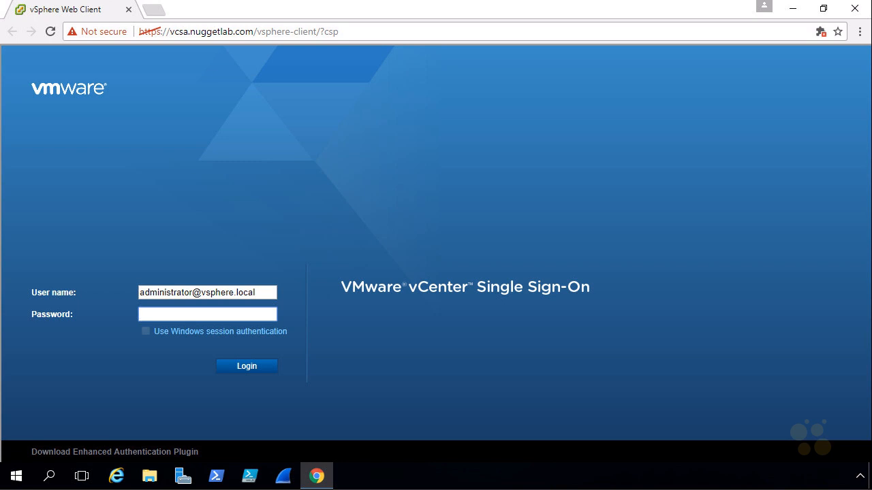
left_click(261, 370)
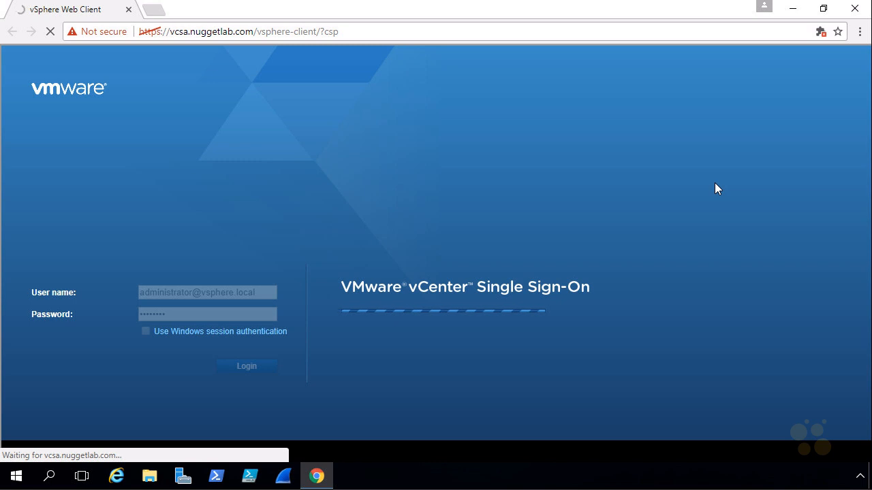
- Put the browser into full-screen mode from its settings menu
key("F11")
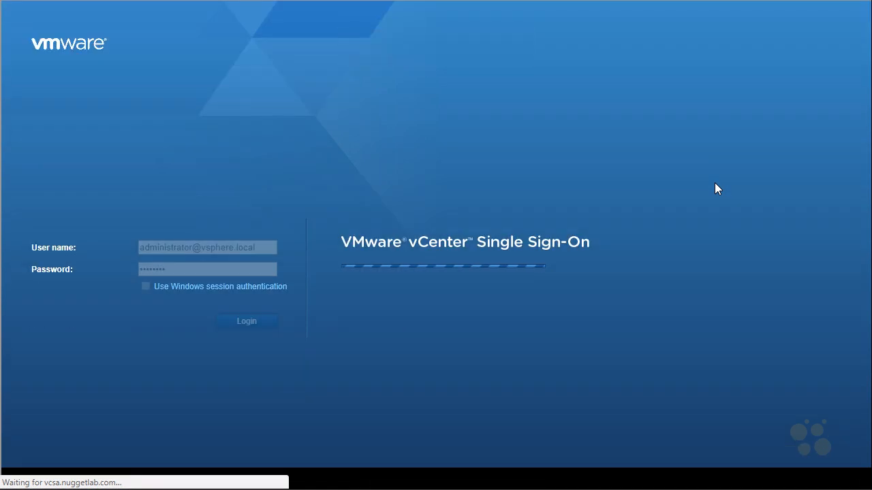
key("F11")
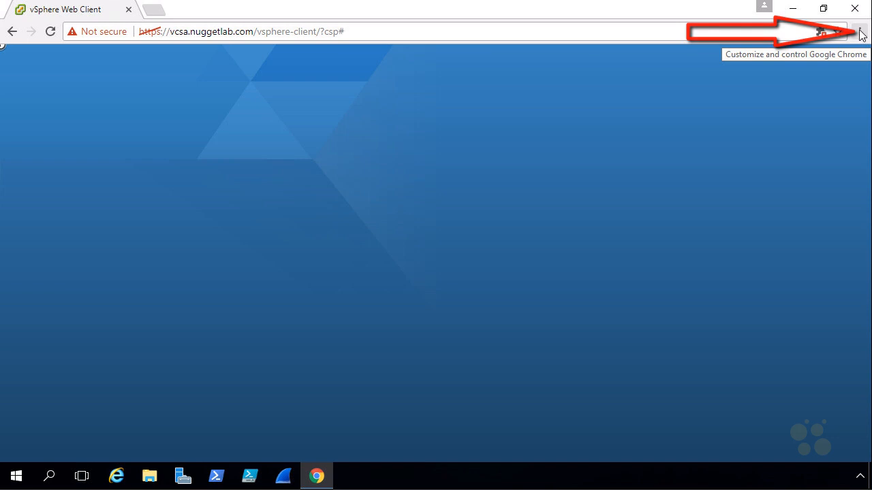
left_click(859, 34)
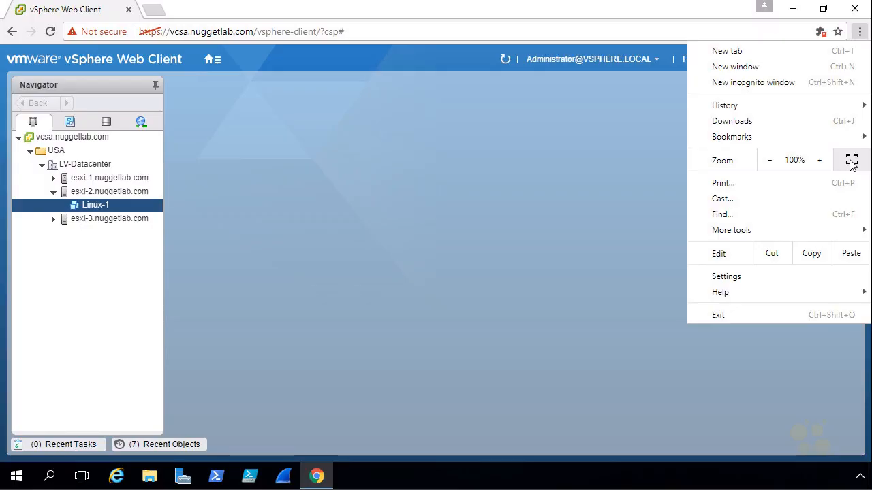
left_click(851, 161)
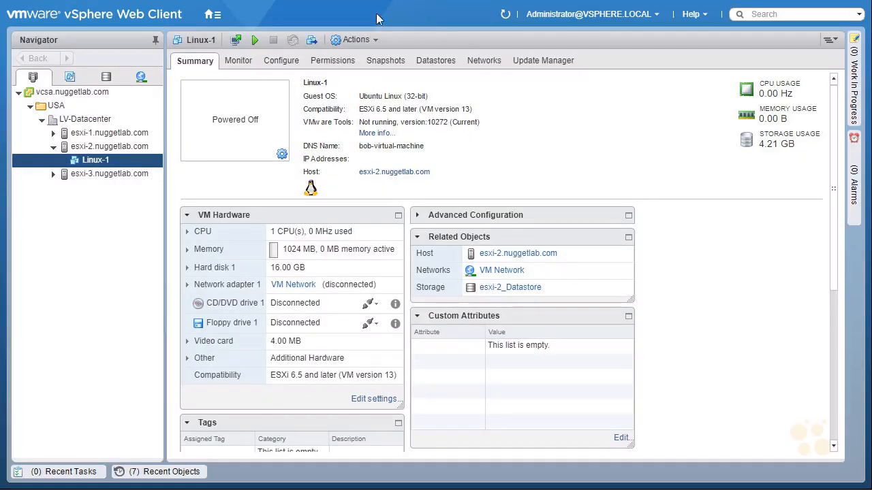
- Go Home > Hosts and Clusters and open Settings for host esxi-2.nuggetlab.com
left_click(215, 15)
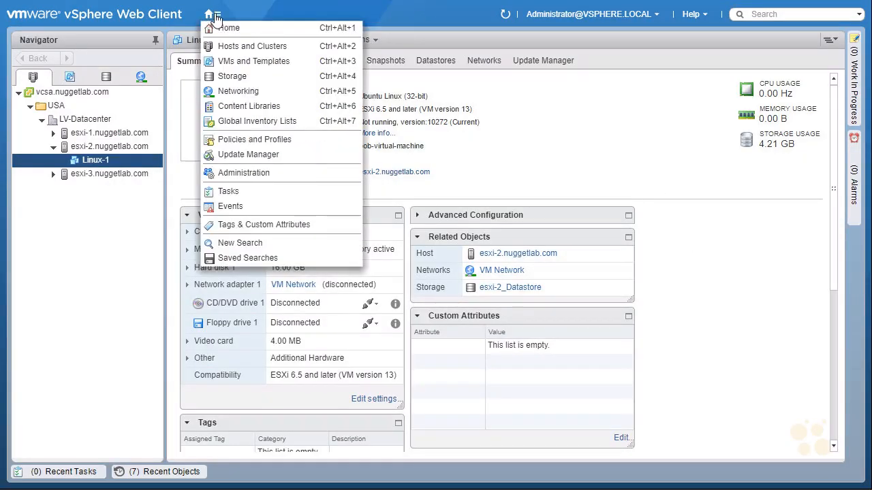
left_click(257, 30)
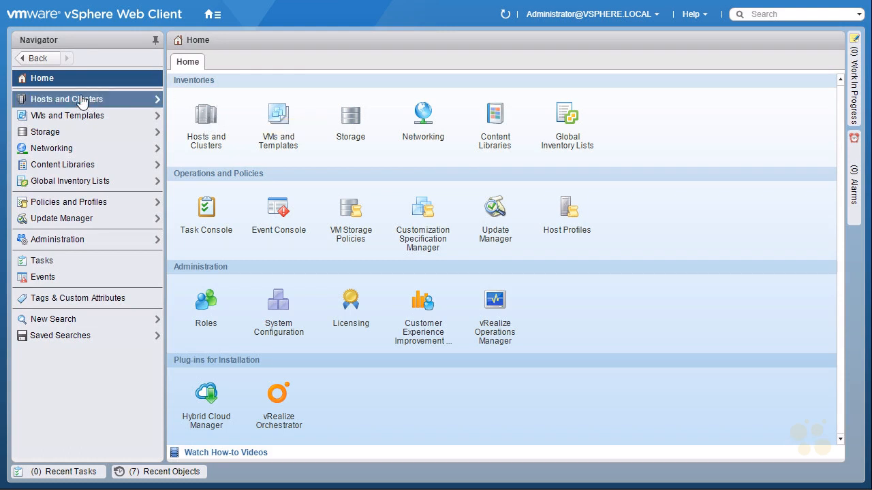
left_click(205, 126)
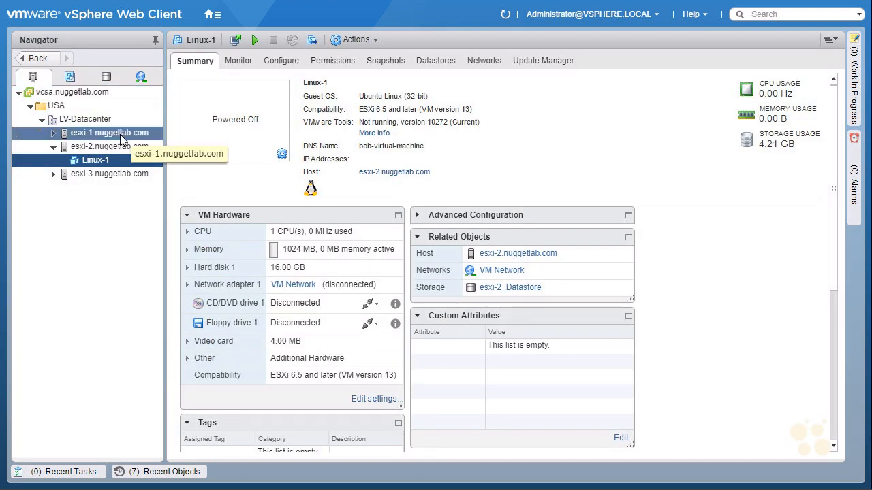
left_click(119, 152)
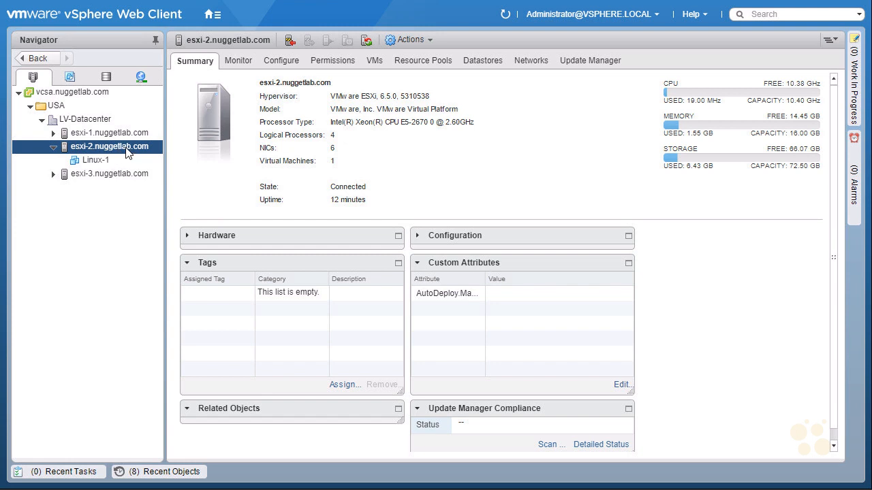
right_click(127, 152)
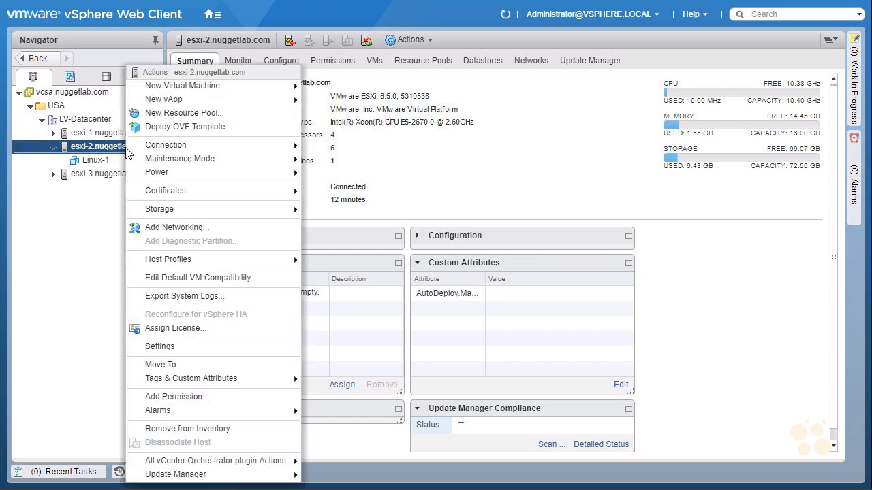
left_click(201, 346)
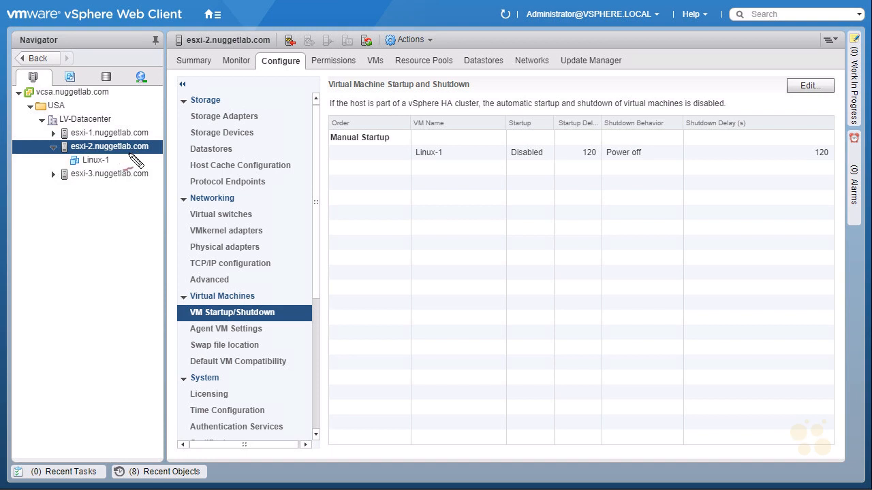
mouse_move(272, 77)
left_mouse_down()
mouse_move(266, 61)
mouse_move(276, 76)
left_mouse_up()
mouse_move(155, 131)
left_mouse_down()
mouse_move(162, 154)
mouse_move(154, 125)
mouse_move(160, 132)
left_mouse_up()
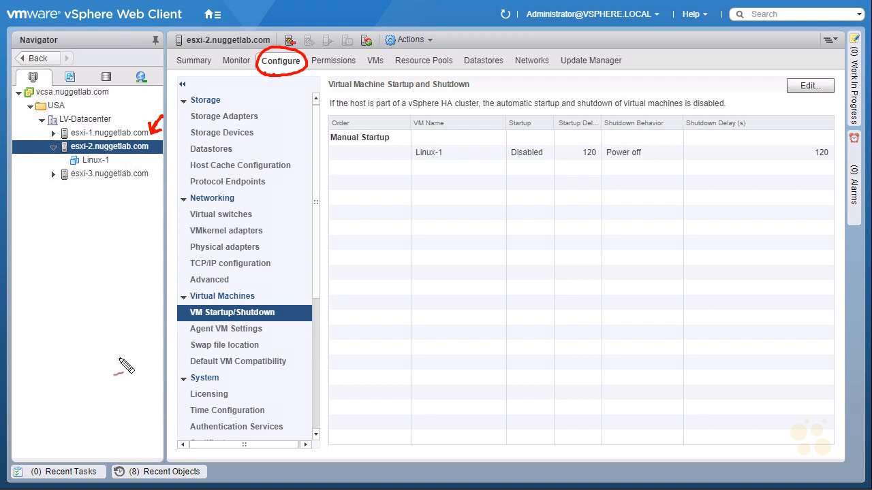
left_click_drag(271, 99, 286, 72)
mouse_move(189, 222)
left_mouse_down()
mouse_move(273, 213)
mouse_move(183, 224)
mouse_move(220, 224)
left_mouse_up()
left_click_drag(264, 192, 250, 206)
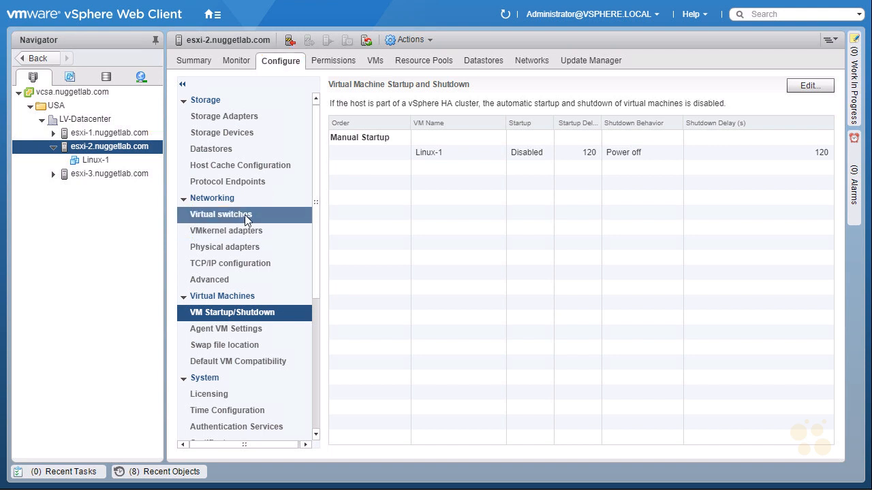
left_click(245, 215)
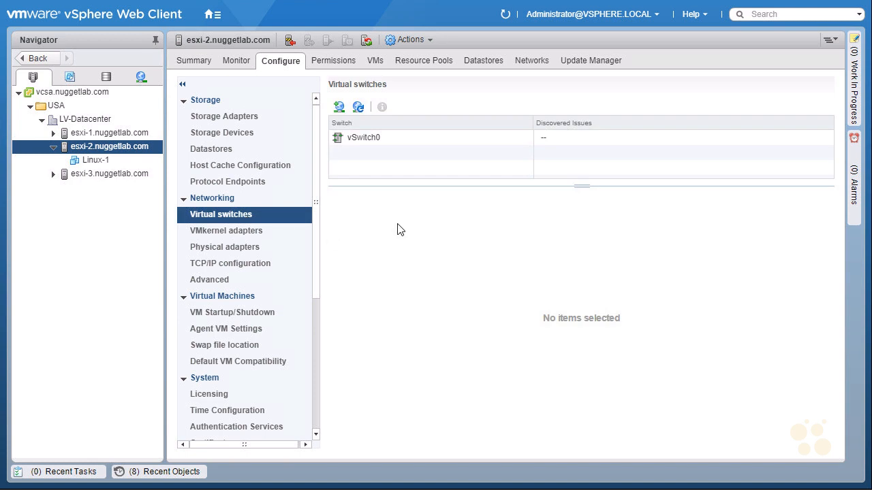
left_click(367, 139)
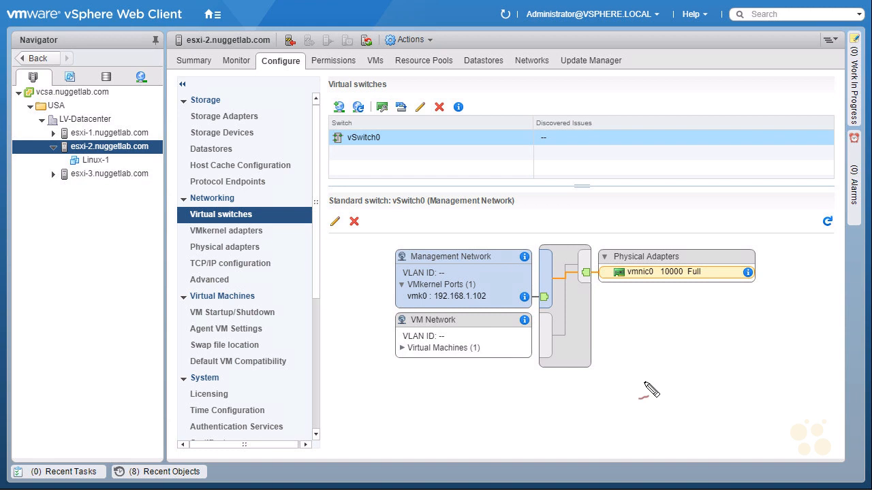
mouse_move(614, 320)
left_mouse_down()
mouse_move(596, 286)
mouse_move(611, 295)
mouse_move(652, 278)
left_mouse_up()
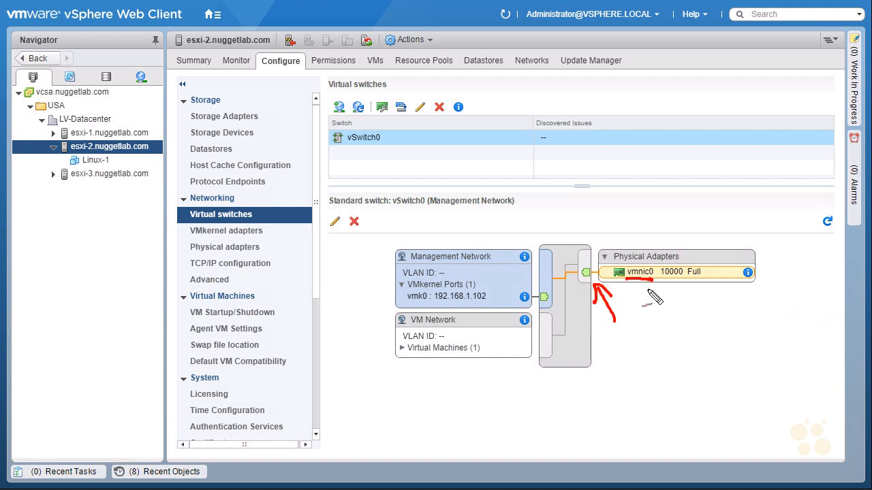
mouse_move(761, 237)
left_mouse_down()
mouse_move(761, 310)
mouse_move(797, 320)
mouse_move(774, 324)
left_mouse_up()
left_click_drag(337, 350, 372, 346)
left_click_drag(356, 338, 357, 355)
left_click_drag(412, 328, 440, 327)
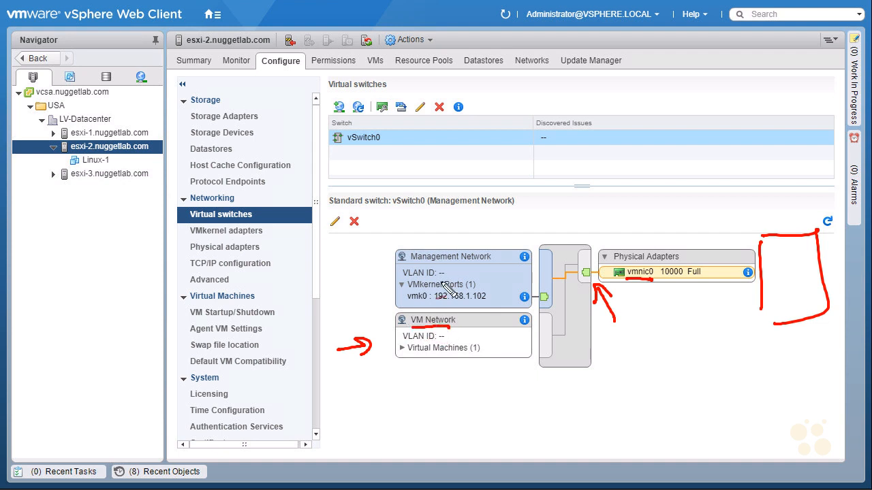
left_click_drag(332, 292, 382, 291)
left_click_drag(370, 257, 490, 261)
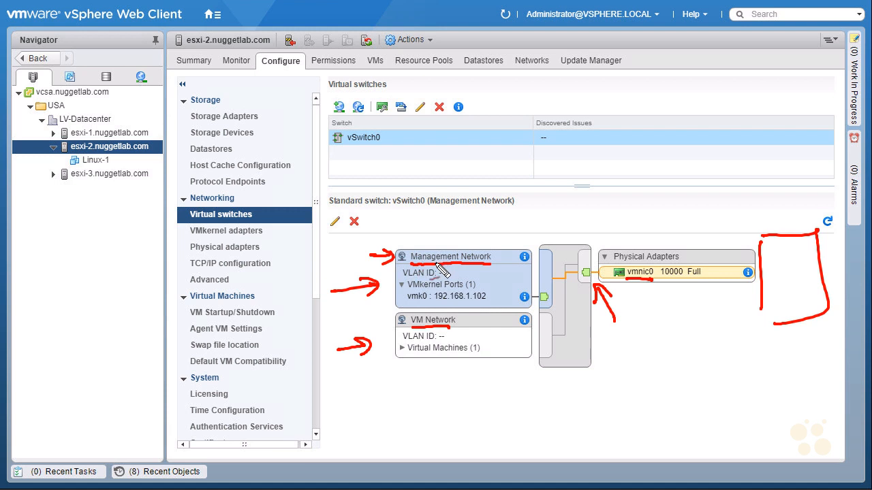
left_click_drag(468, 269, 477, 268)
key("ctrl+z")
mouse_move(342, 213)
left_mouse_down()
mouse_move(327, 229)
mouse_move(341, 214)
left_mouse_up()
left_click_drag(438, 273, 448, 272)
key("Escape")
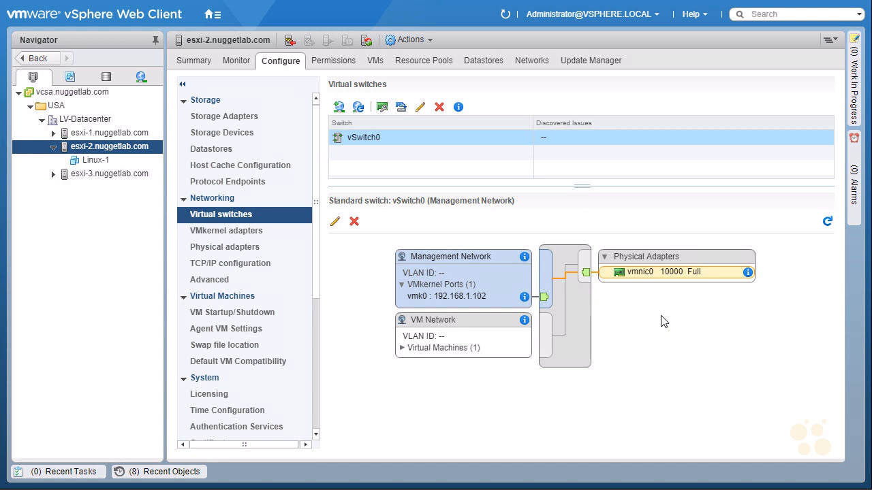
- Launch Add Networking on esxi-2 with Physical Network Adapter as the connection type
left_click(339, 109)
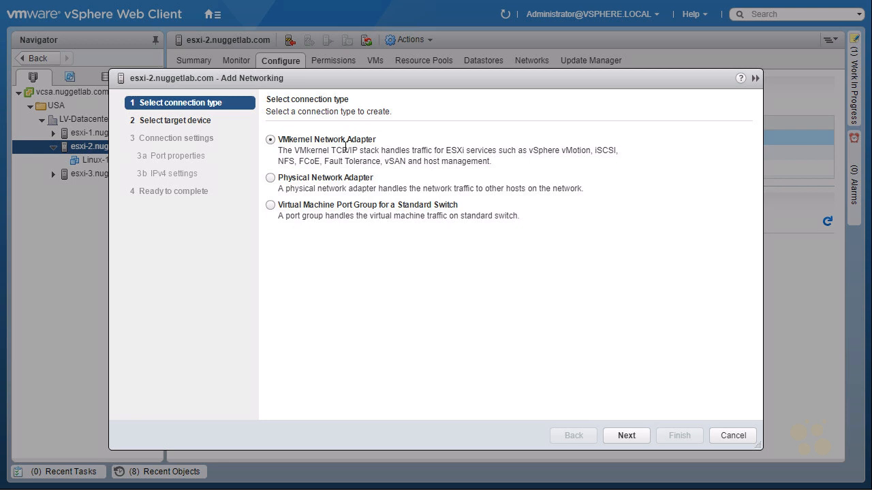
left_click(282, 179)
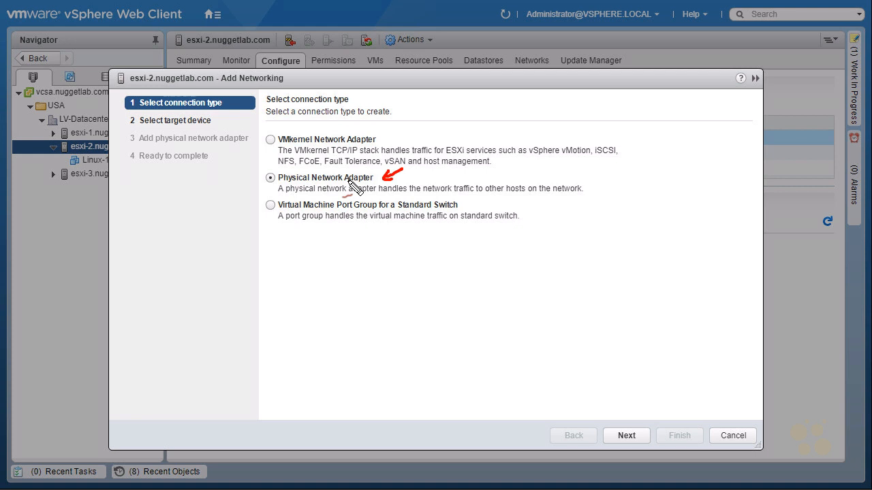
mouse_move(301, 167)
left_mouse_down()
mouse_move(264, 174)
mouse_move(303, 199)
mouse_move(596, 199)
mouse_move(549, 172)
mouse_move(302, 169)
left_mouse_up()
left_click_drag(302, 259, 327, 244)
left_click_drag(263, 238, 275, 219)
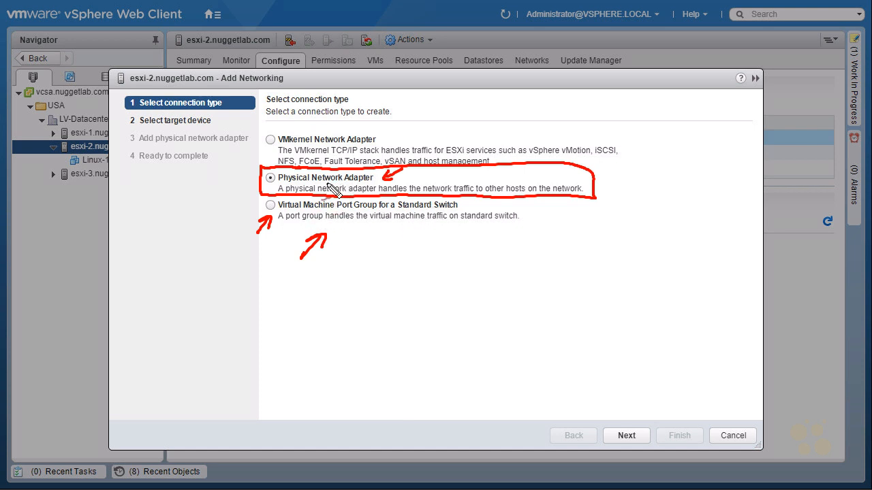
key("Escape")
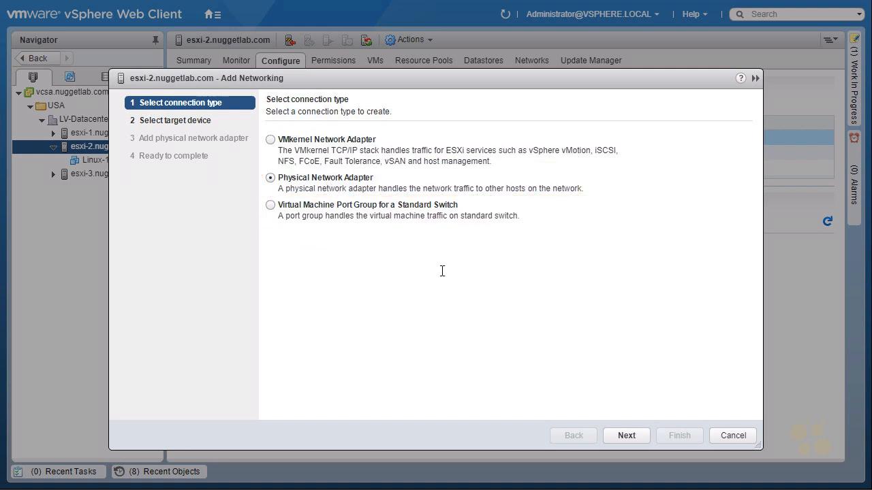
left_click(618, 436)
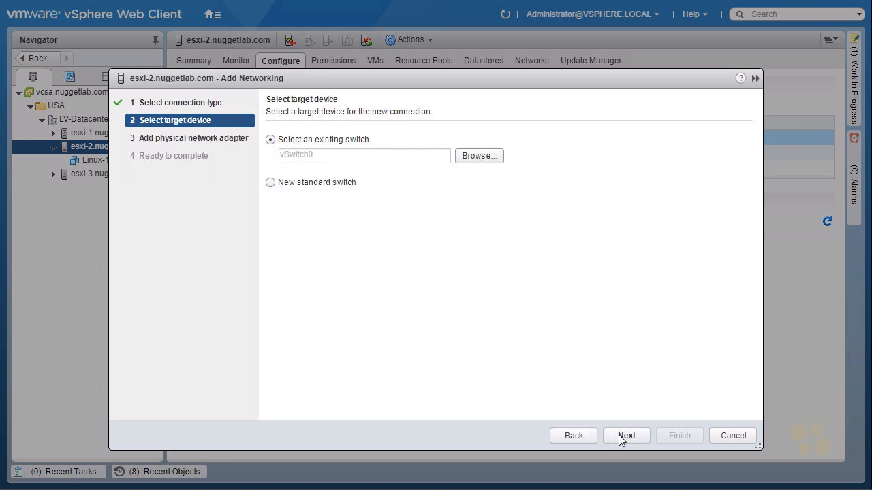
- Choose New standard switch as the target device and advance to adapter assignment
key("ctrl+2")
left_click_drag(590, 411, 599, 408)
left_click_drag(399, 125, 377, 145)
left_click_drag(275, 236, 294, 218)
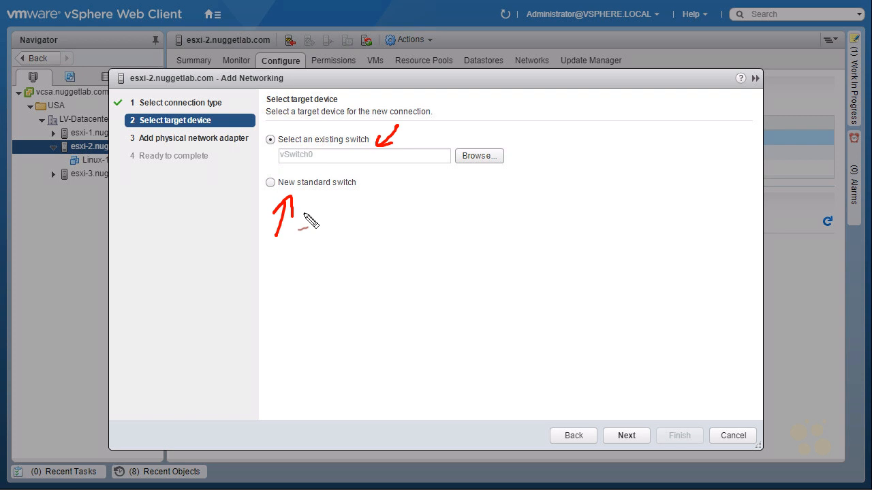
key("Escape")
left_click(271, 182)
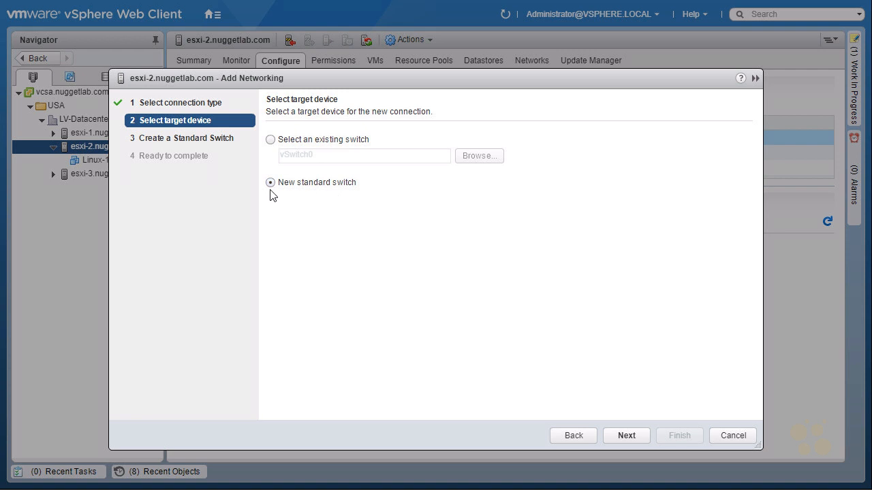
left_click(626, 436)
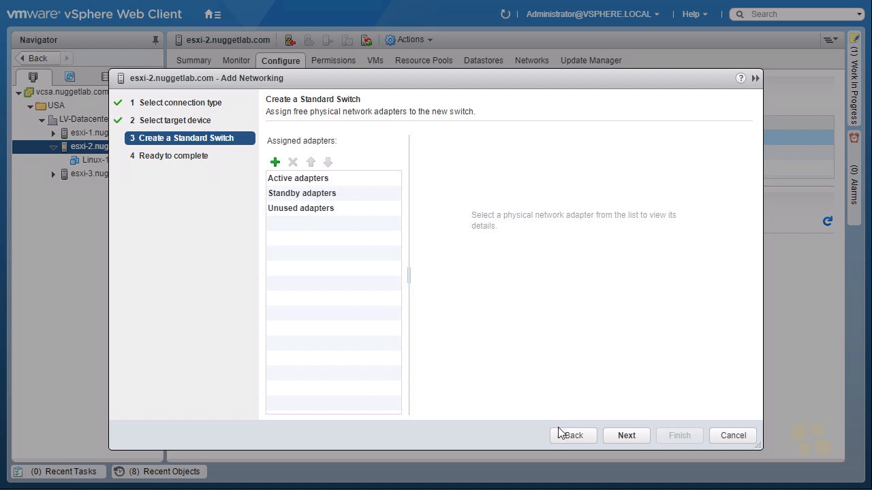
- Use the green + Add adapters button under Assigned adapters to list vmnic1–vmnic5
left_click(275, 163)
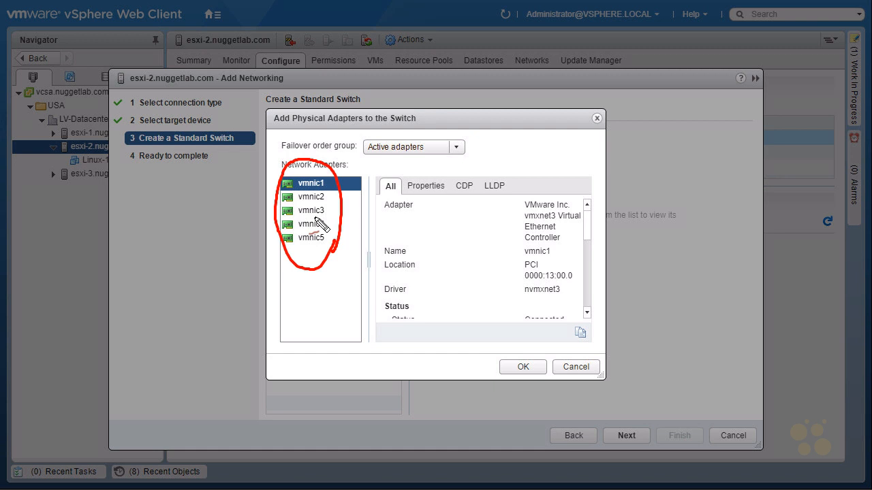
- Select only vmnic5 in Add Physical Adapters and confirm it as the active adapter
mouse_move(316, 218)
left_mouse_down()
mouse_move(300, 248)
mouse_move(330, 238)
mouse_move(275, 241)
mouse_move(300, 251)
left_mouse_up()
left_click(308, 240, "ctrl")
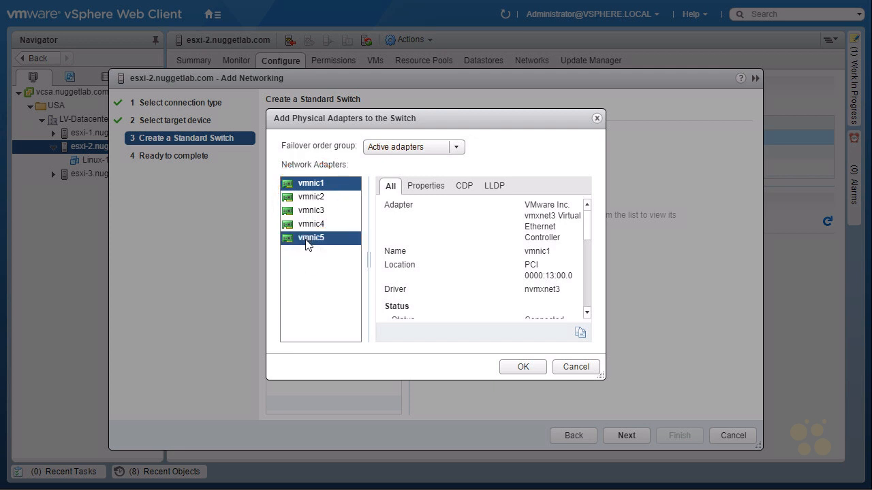
left_click(306, 240)
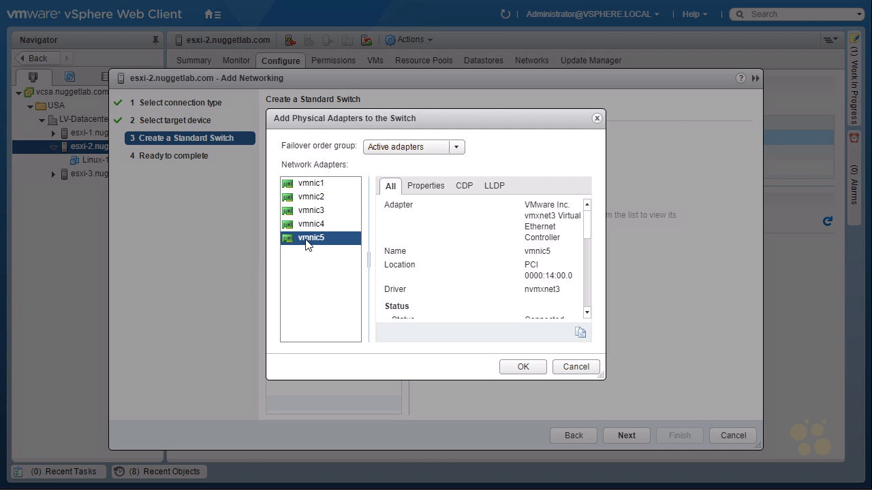
left_click(305, 227, "ctrl")
left_click(308, 242)
left_click(314, 213, "shift")
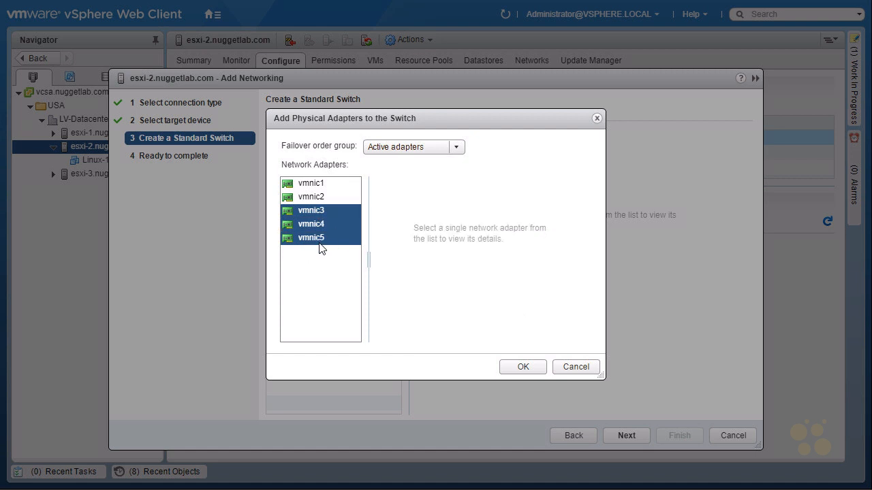
left_click(320, 241)
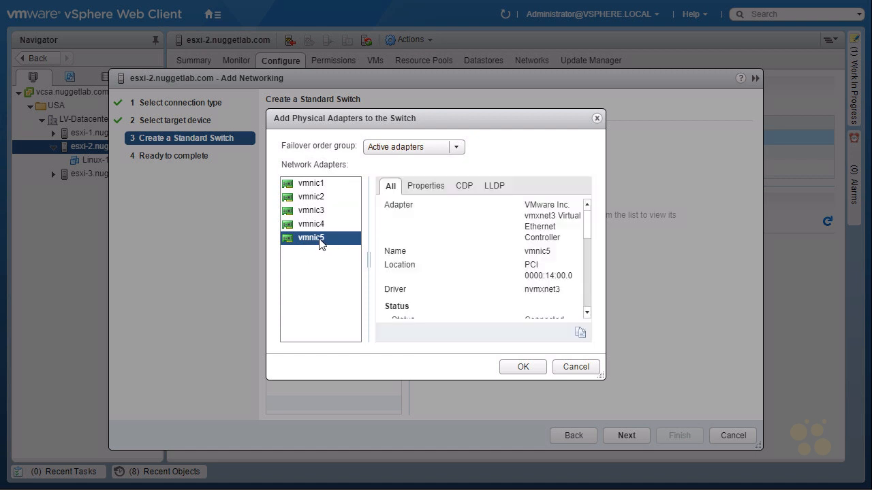
left_click(306, 199, "ctrl")
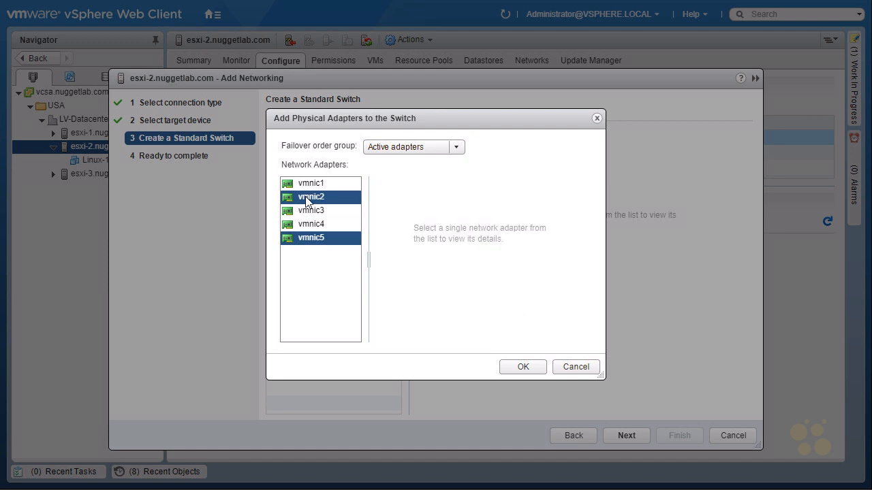
left_click(312, 240)
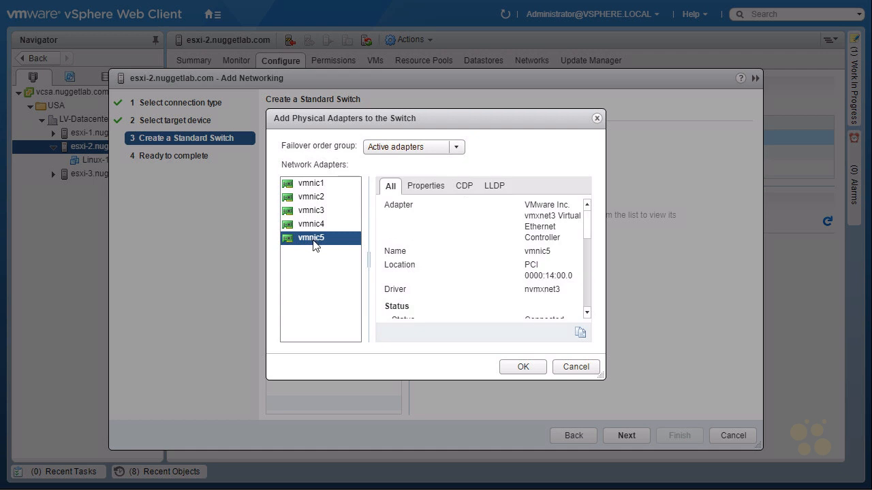
left_click(522, 367)
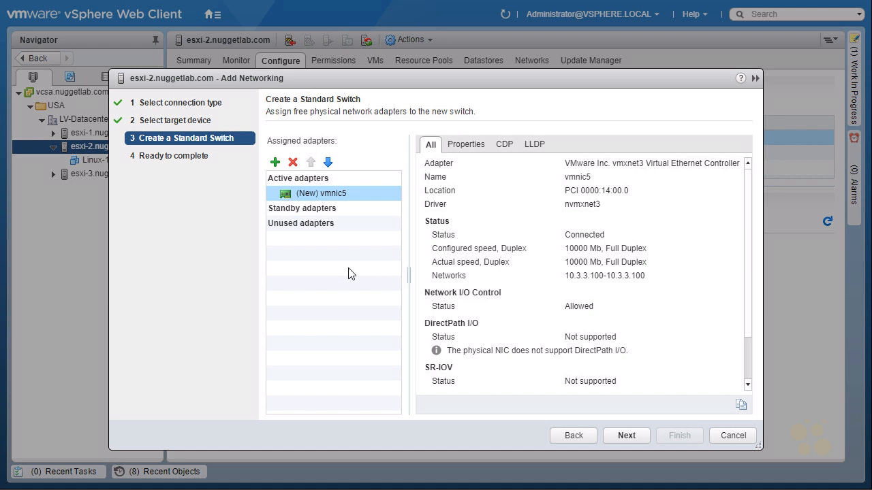
- Review vSwitch1 with vmnic5 on Ready to complete and finish the wizard
left_click(623, 434)
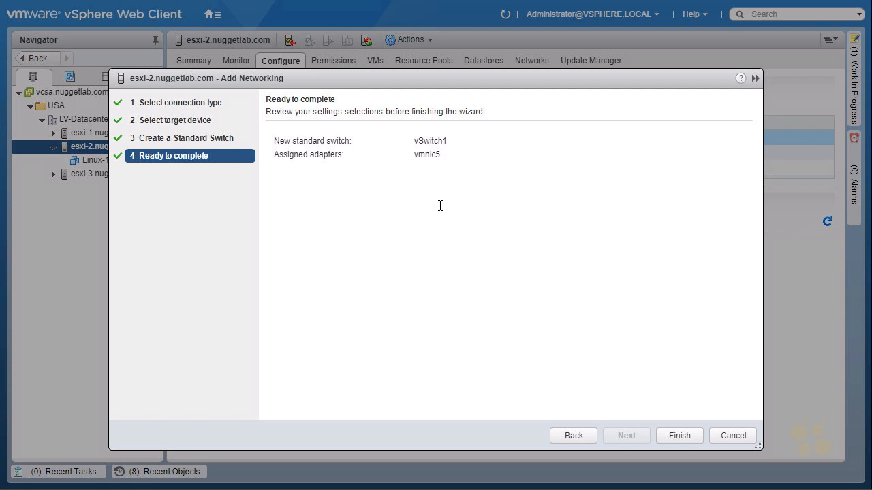
double_click(415, 154)
left_click(682, 437)
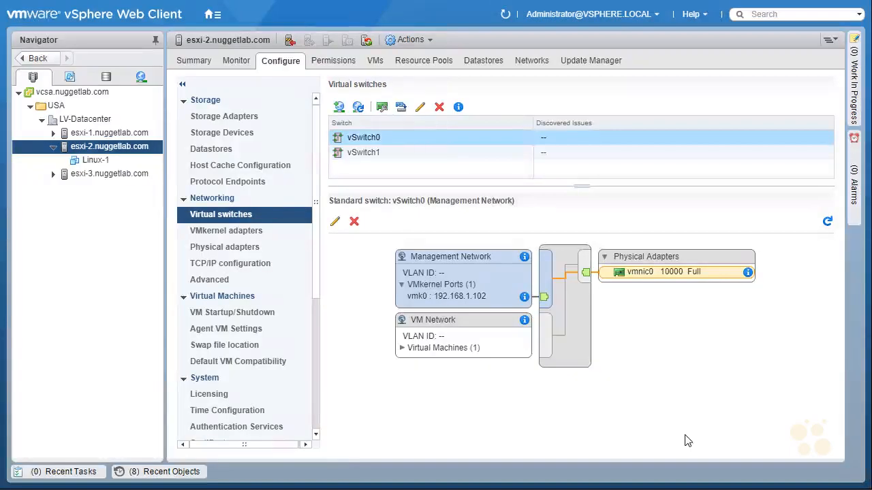
- Inspect vSwitch1's topology with its vmnic5 uplink and start Add host networking on esxi-2
left_click(380, 158)
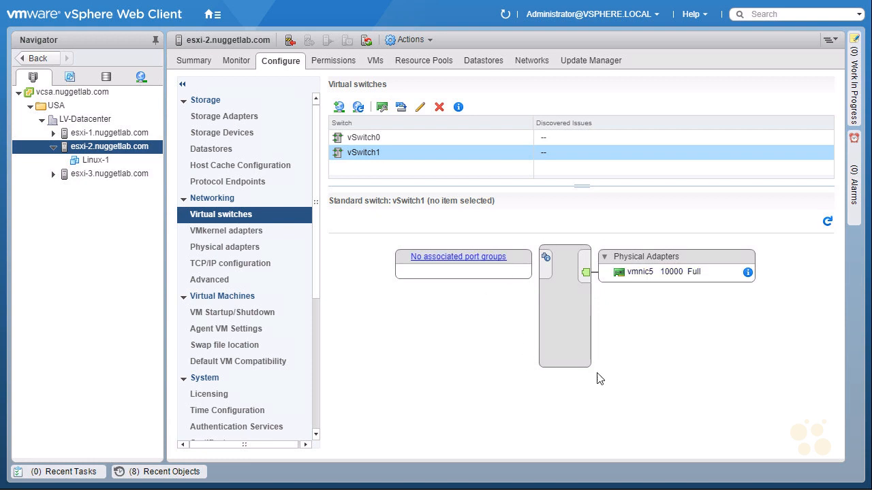
mouse_move(414, 230)
left_mouse_down()
mouse_move(533, 211)
mouse_move(564, 249)
left_mouse_up()
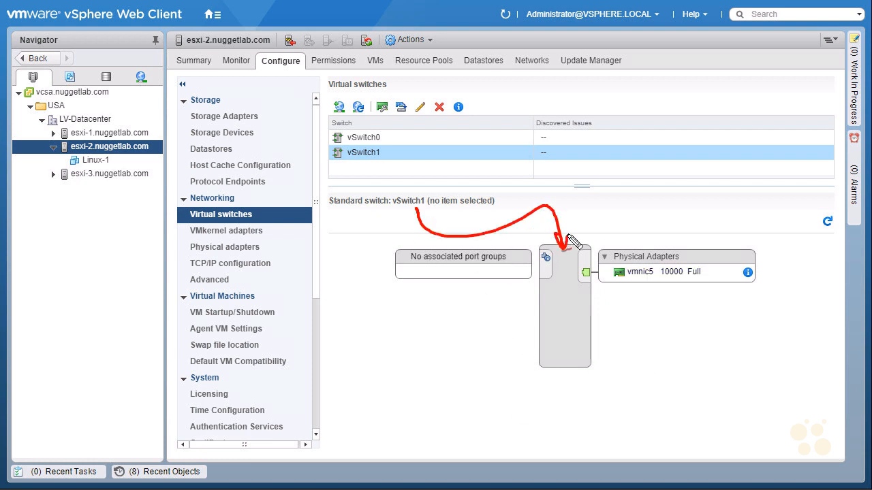
mouse_move(642, 296)
left_mouse_down()
mouse_move(652, 293)
mouse_move(651, 281)
left_mouse_up()
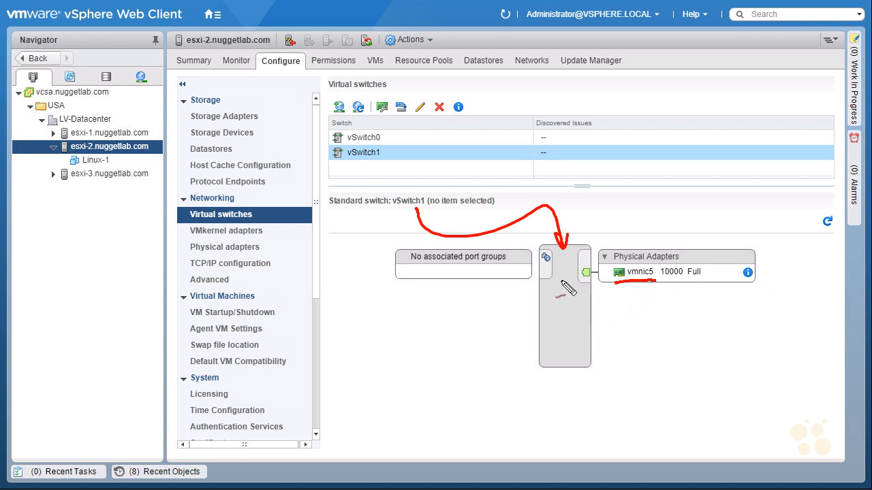
left_click_drag(342, 292, 371, 295)
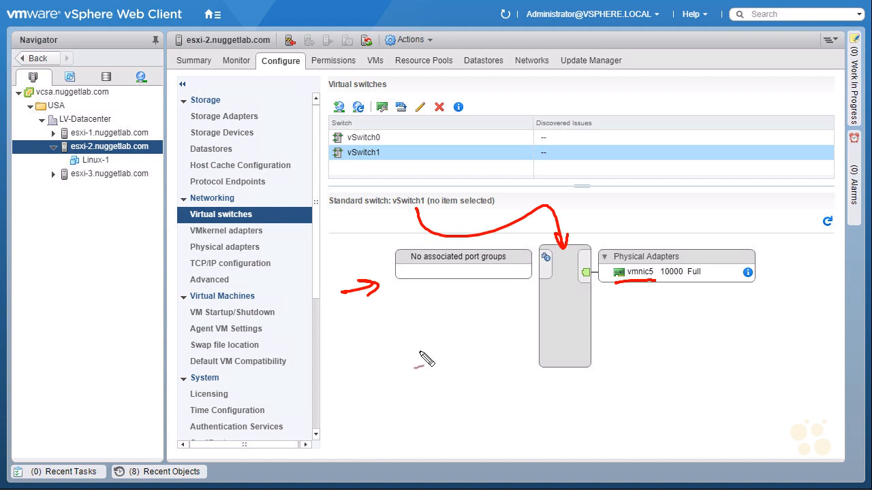
mouse_move(562, 391)
left_mouse_down()
mouse_move(564, 359)
mouse_move(571, 371)
left_mouse_up()
left_click_drag(678, 193, 658, 237)
left_click_drag(382, 145, 335, 161)
left_click_drag(346, 99, 340, 117)
left_click_drag(370, 80, 336, 113)
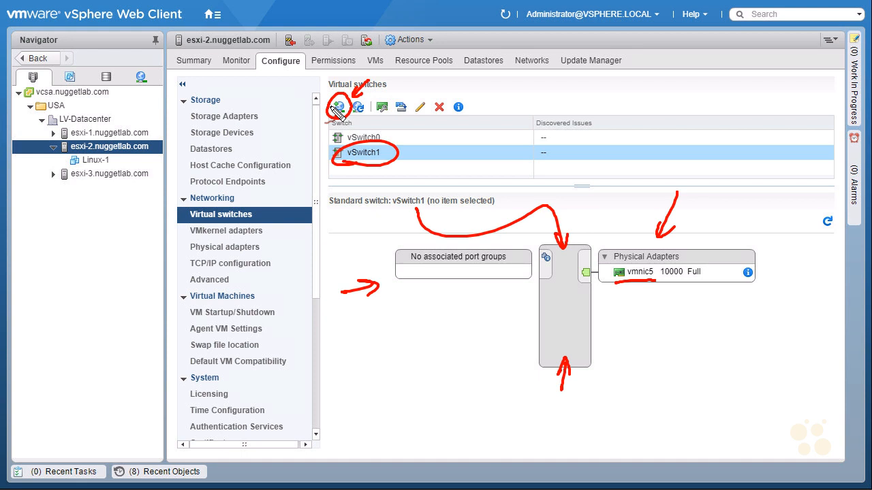
left_click_drag(409, 128, 390, 146)
left_click_drag(385, 187, 395, 184)
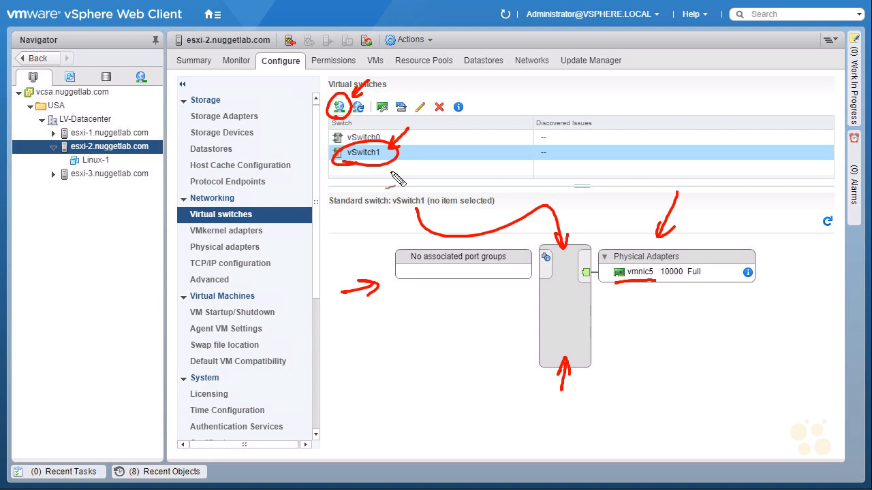
key("Escape")
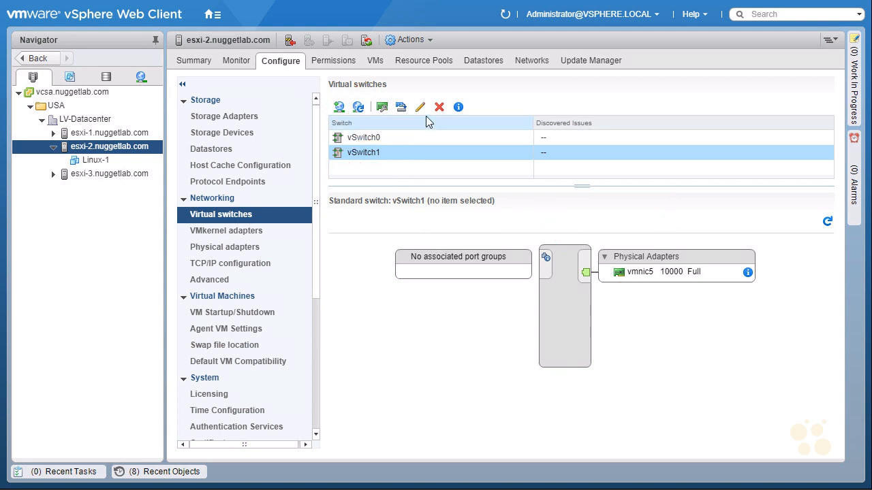
left_click(340, 111)
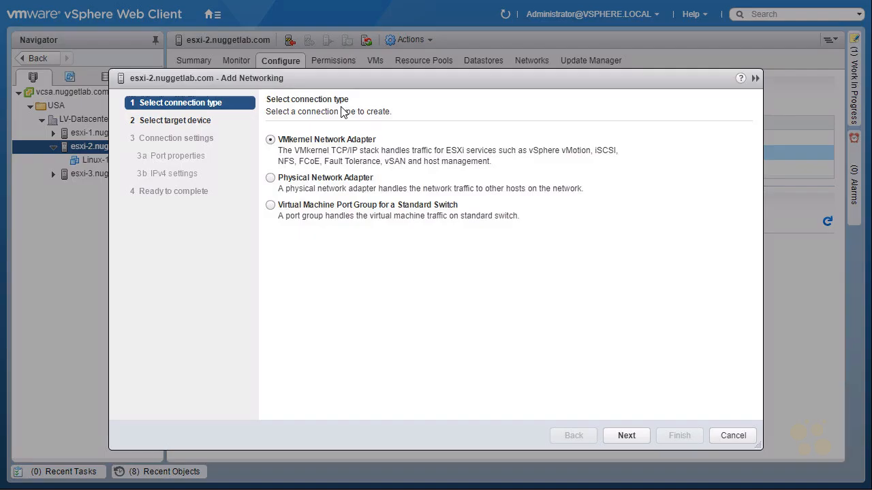
- Choose Virtual Machine Port Group targeting existing vSwitch1 and proceed to connection settings
left_click(271, 205)
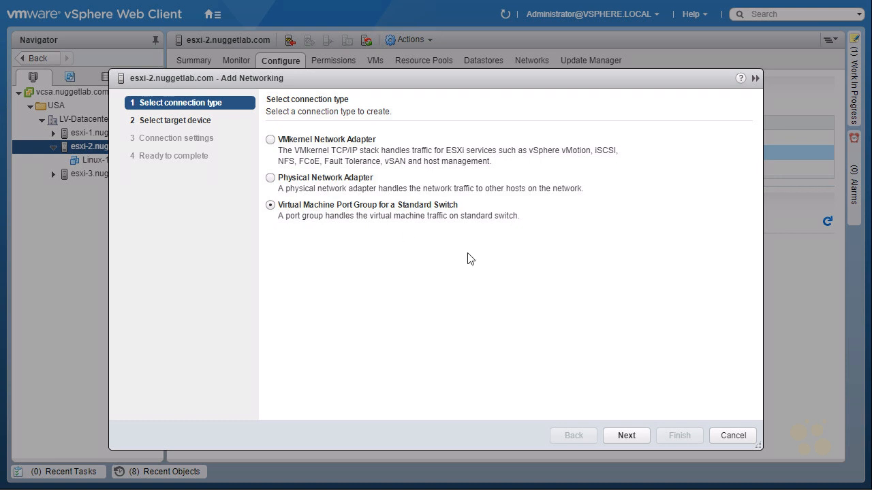
left_click(620, 439)
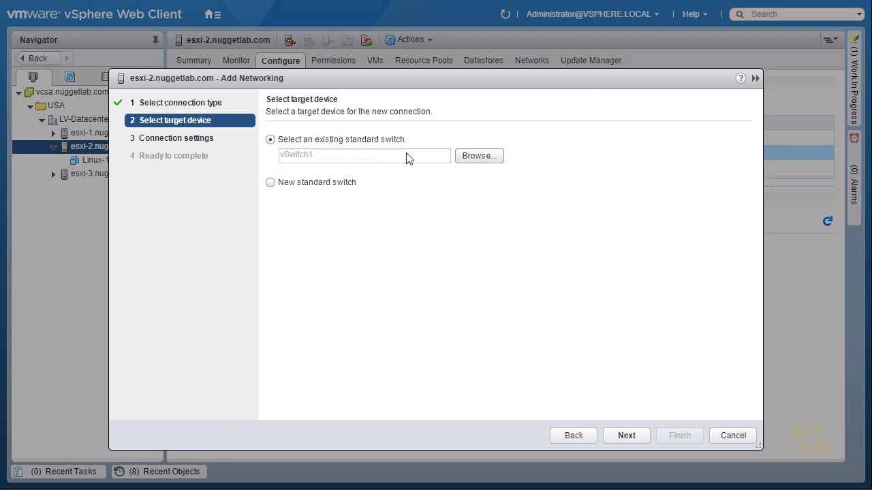
left_click(477, 155)
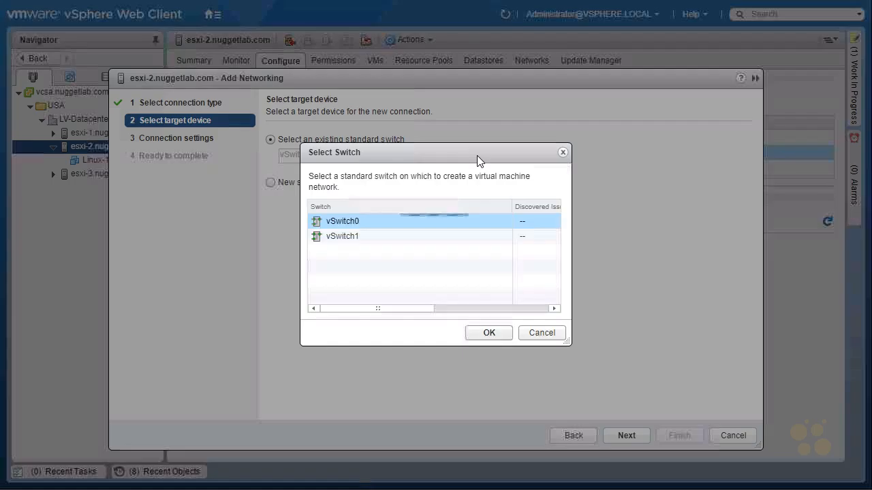
left_click(341, 238)
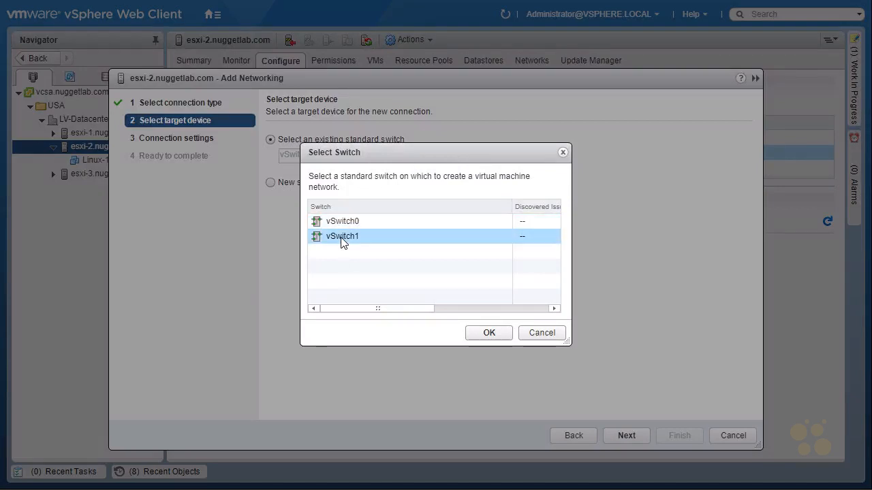
left_click(483, 337)
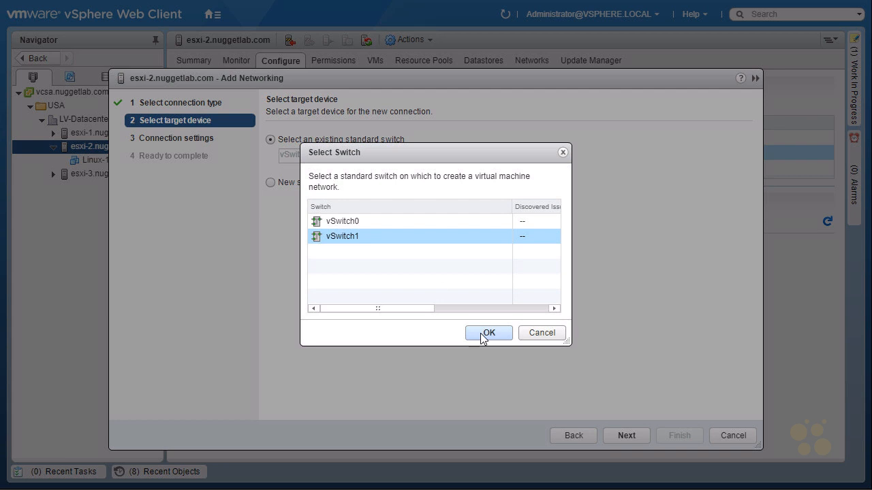
left_click(626, 436)
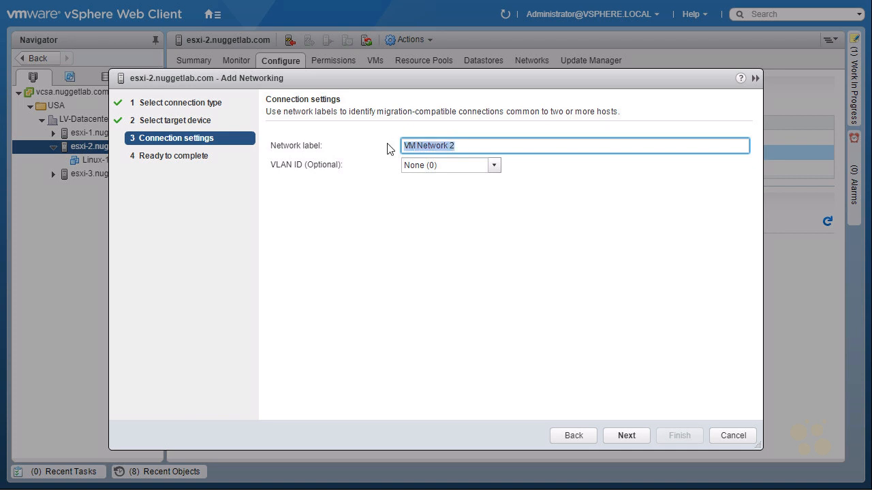
- Label the port group New-VM_Network with VLAN ID None (0) and continue to Ready to complete
type("New-VM")
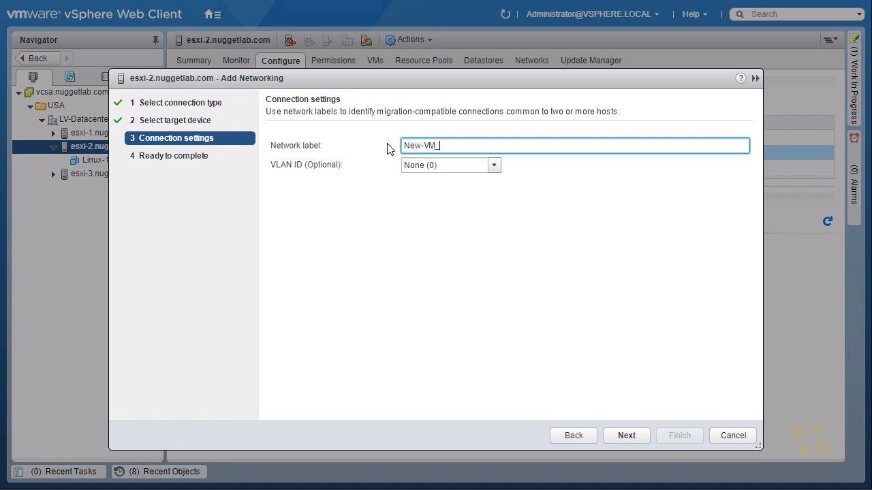
type("_Network")
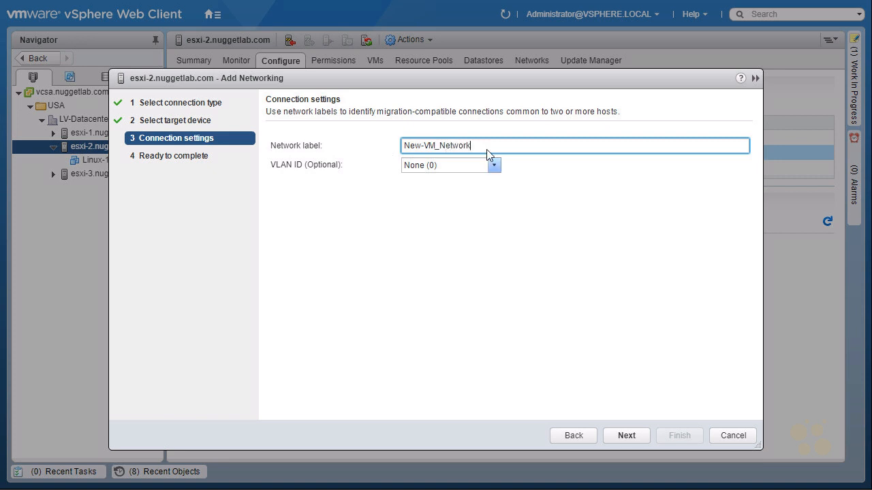
left_click(494, 170)
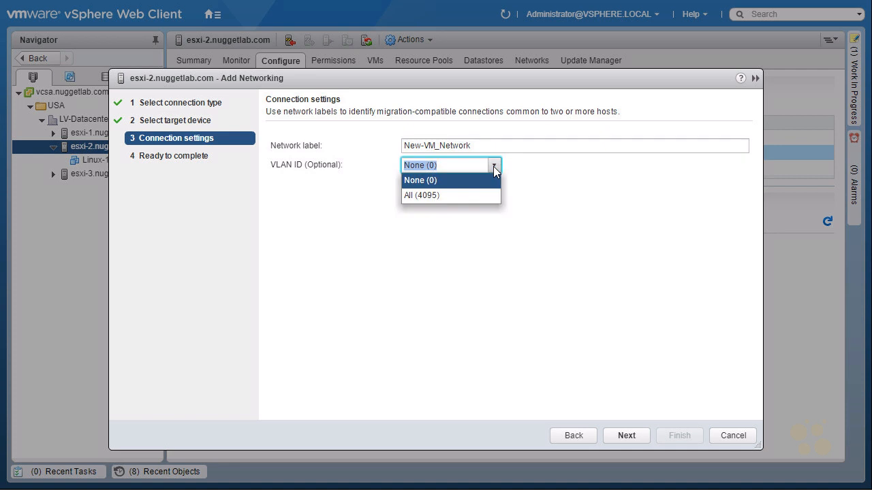
left_click(467, 166)
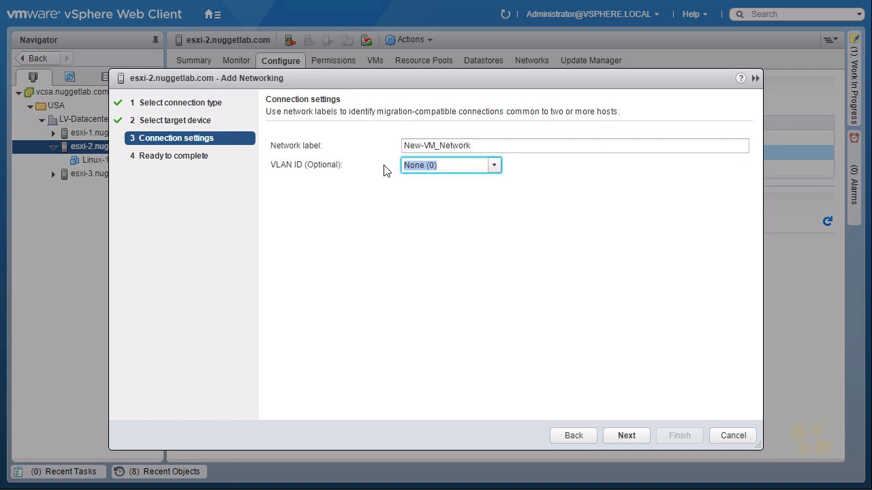
type("20")
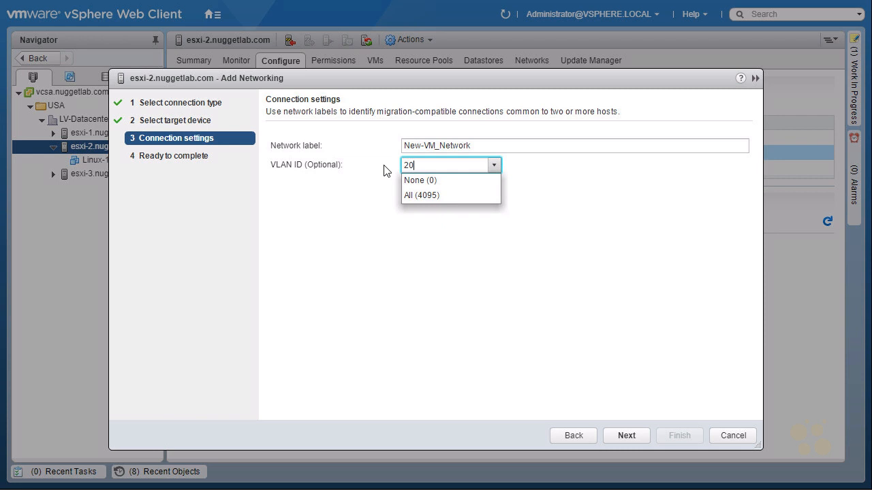
key("Escape")
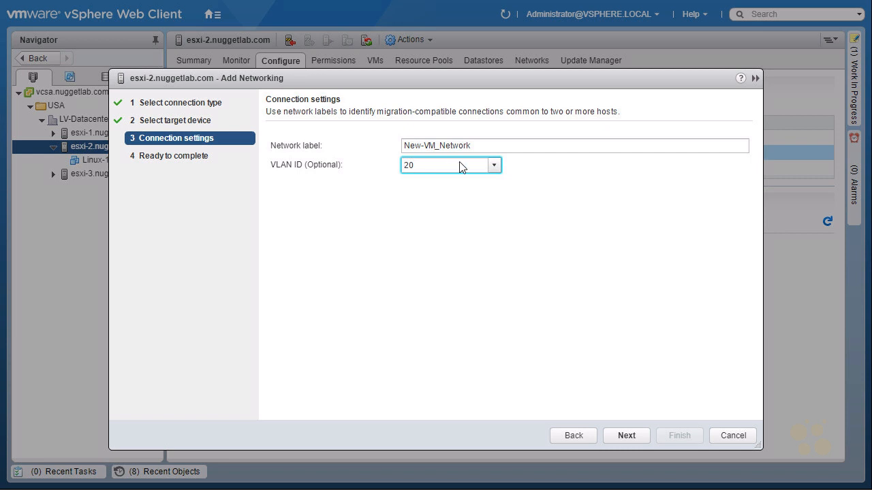
left_click(493, 166)
left_click(441, 183)
left_click(624, 438)
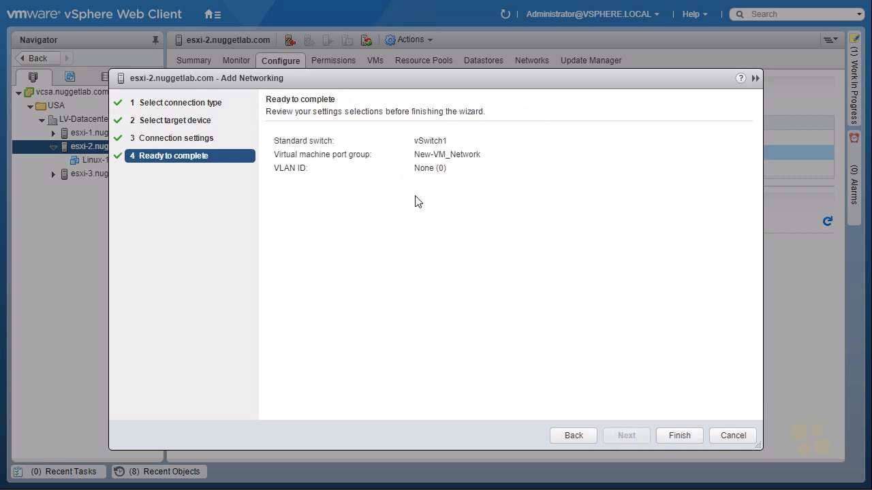
left_click(679, 436)
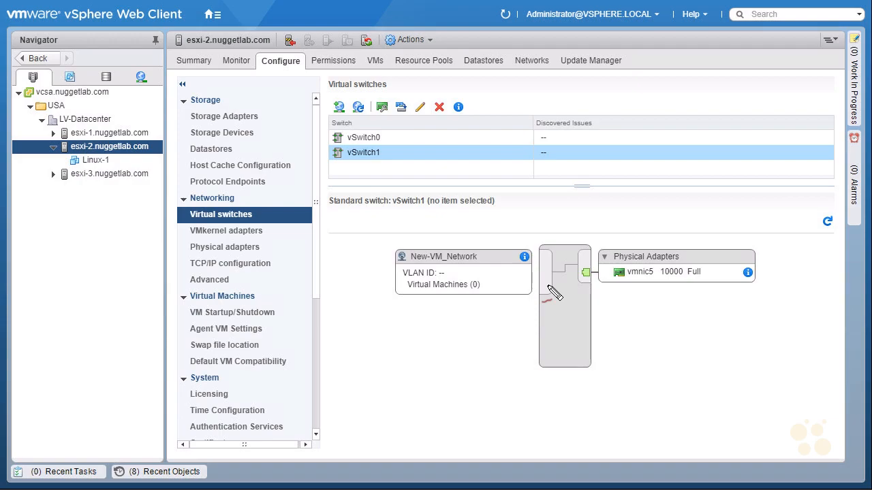
mouse_move(348, 167)
left_mouse_down()
mouse_move(496, 146)
mouse_move(551, 232)
mouse_move(565, 222)
left_mouse_up()
left_click_drag(627, 329, 646, 292)
left_click_drag(646, 292, 647, 310)
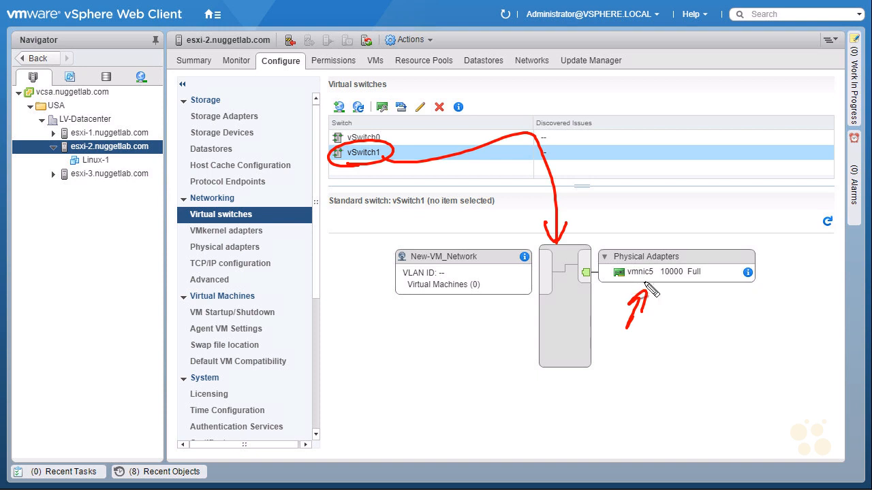
mouse_move(410, 267)
left_mouse_down()
mouse_move(485, 257)
mouse_move(408, 267)
left_mouse_up()
left_click_drag(428, 346, 455, 311)
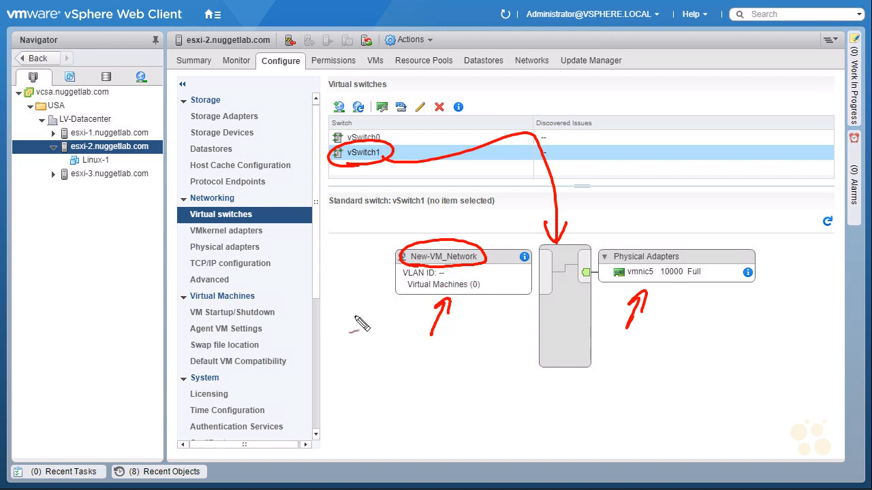
left_click_drag(354, 316, 386, 312)
key("Escape")
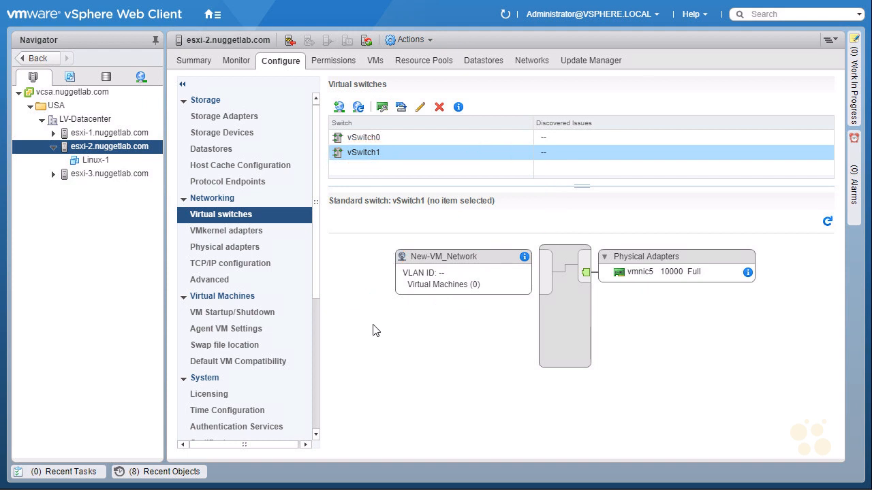
- Select Linux-1 in the Navigator and bring up its actions menu
left_click(92, 160)
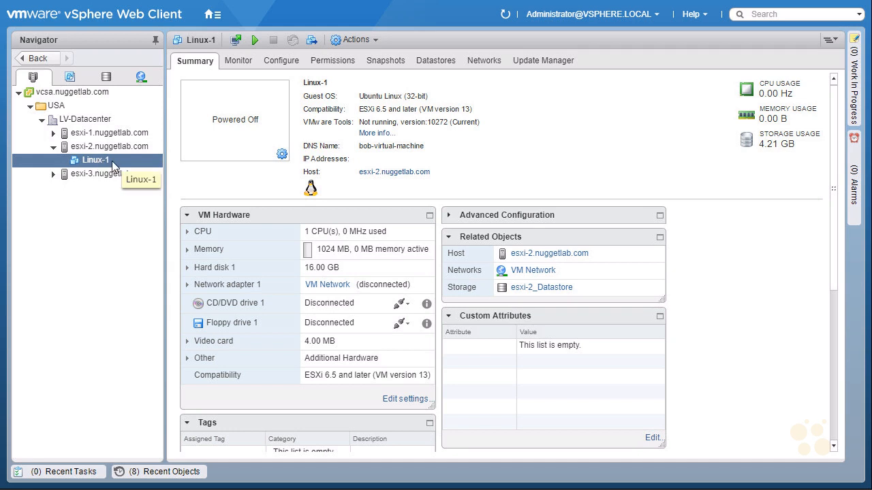
right_click(120, 160)
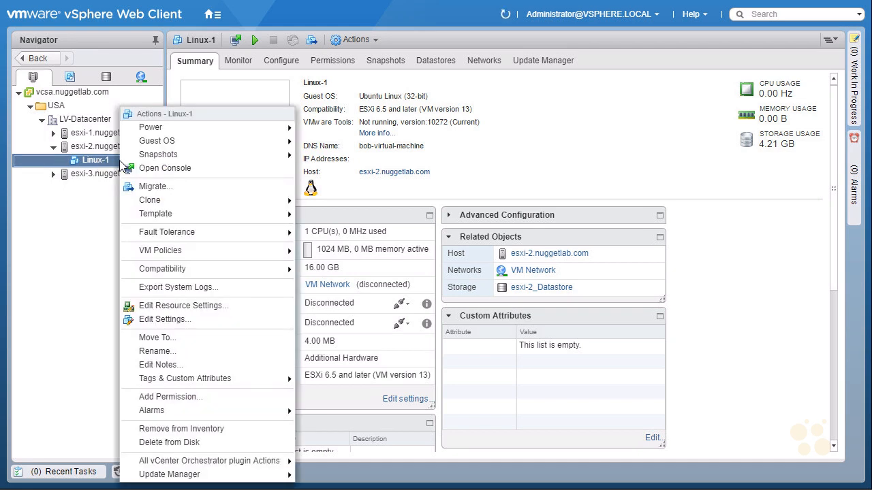
mouse_move(151, 125)
left_mouse_down()
mouse_move(197, 124)
mouse_move(131, 114)
mouse_move(170, 130)
left_mouse_up()
mouse_move(213, 94)
left_mouse_down()
mouse_move(194, 113)
mouse_move(194, 134)
left_mouse_up()
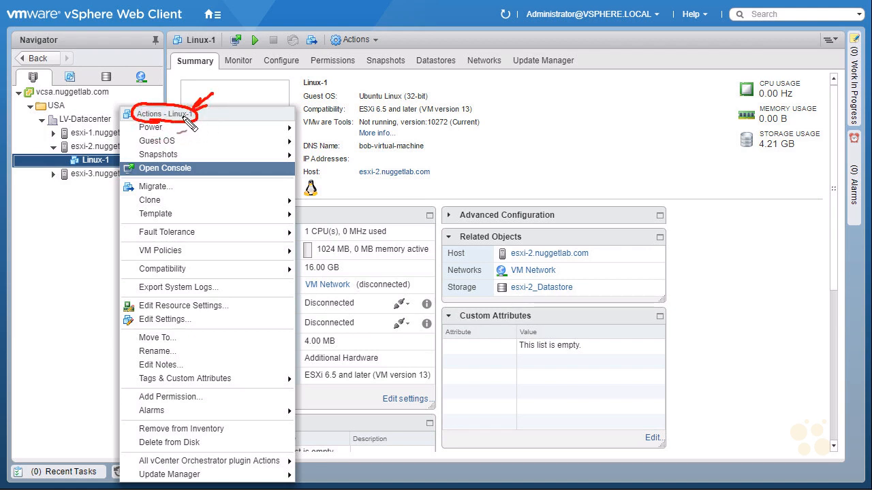
key("Escape")
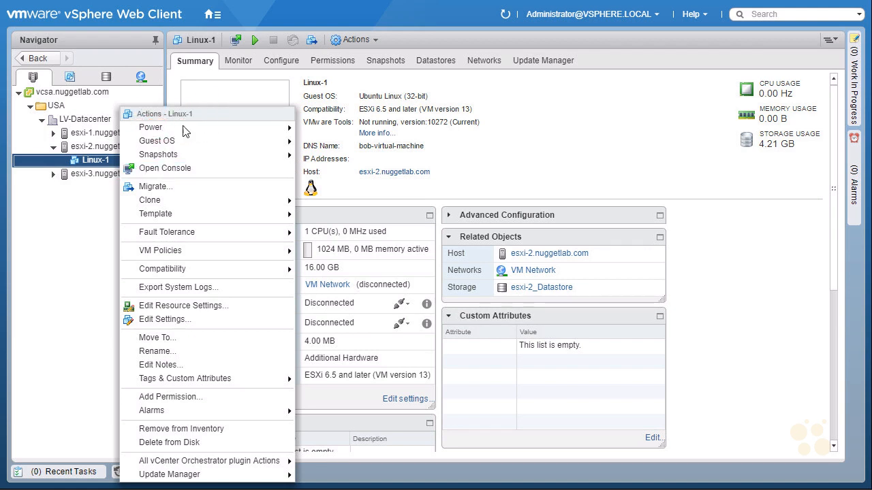
- In Linux-1's Edit Settings, attach Network adapter 1 to New-VM_Network and save with OK
left_click(203, 326)
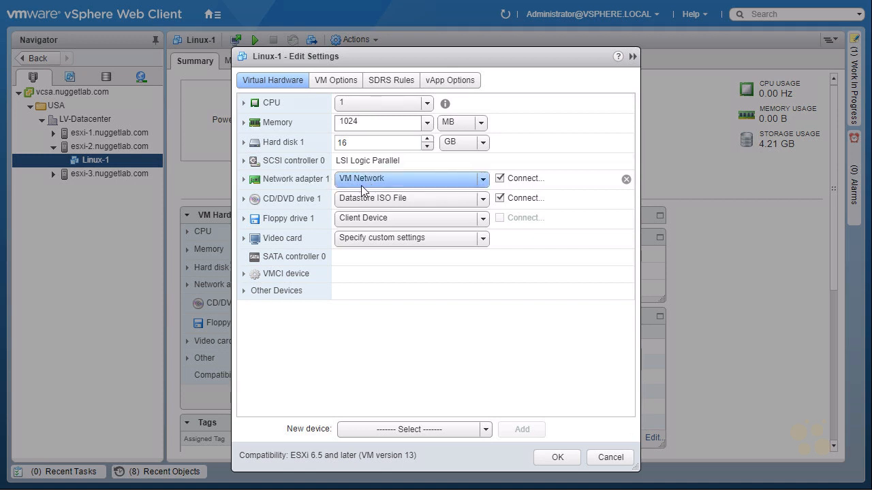
left_click(483, 180)
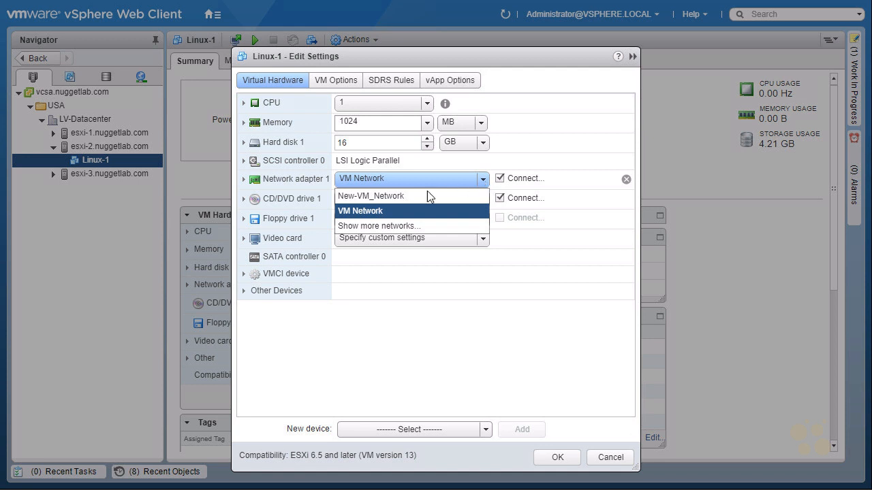
left_click(408, 196)
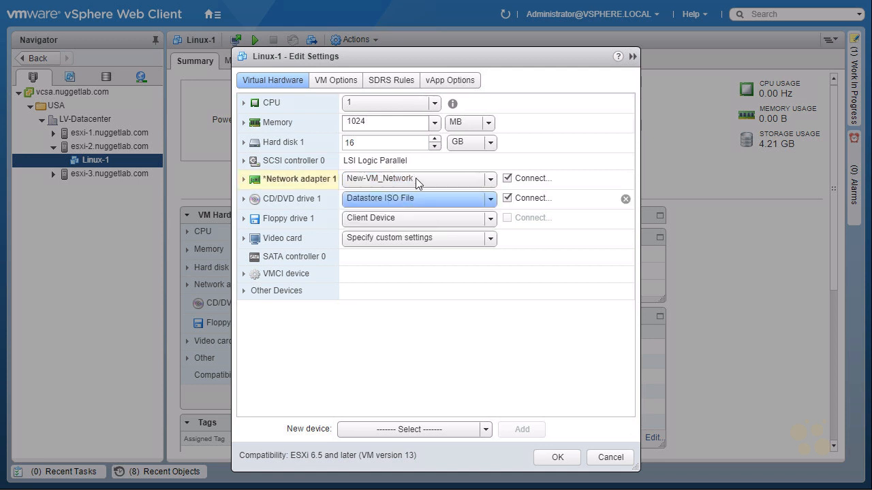
mouse_move(276, 201)
left_mouse_down()
mouse_move(340, 190)
mouse_move(259, 194)
left_mouse_up()
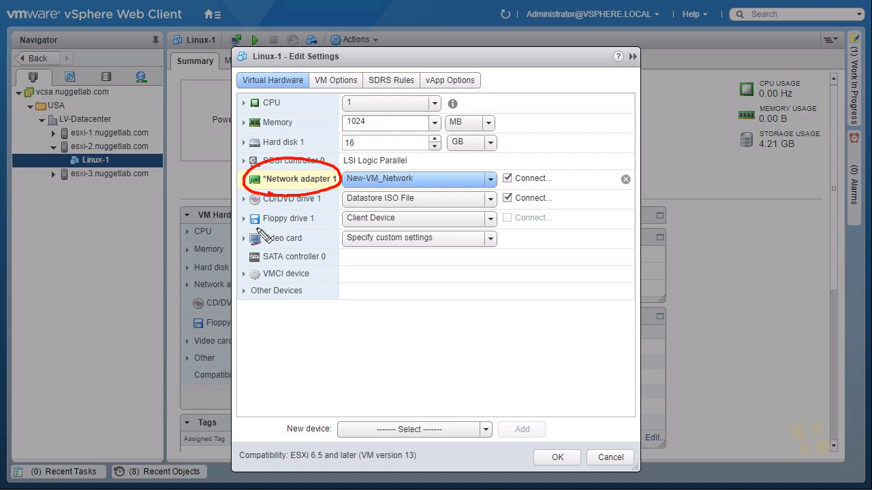
mouse_move(575, 303)
left_mouse_down()
mouse_move(558, 441)
mouse_move(583, 452)
left_mouse_up()
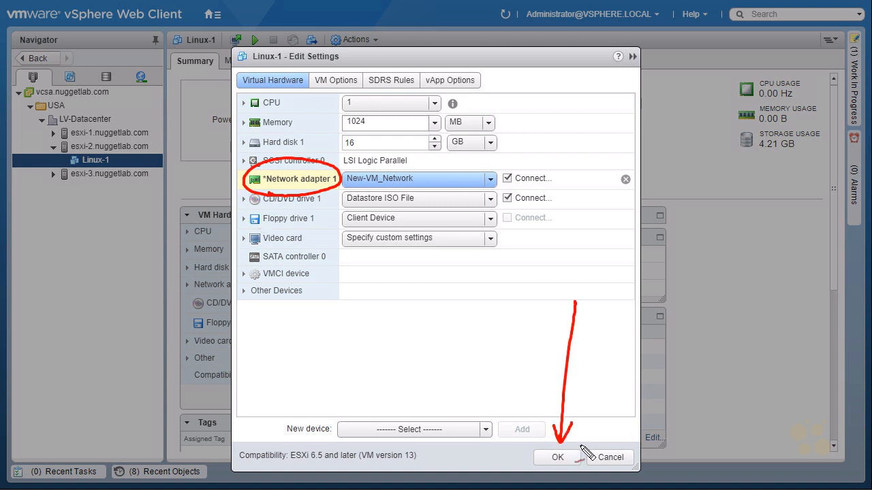
key("Escape")
left_click(557, 458)
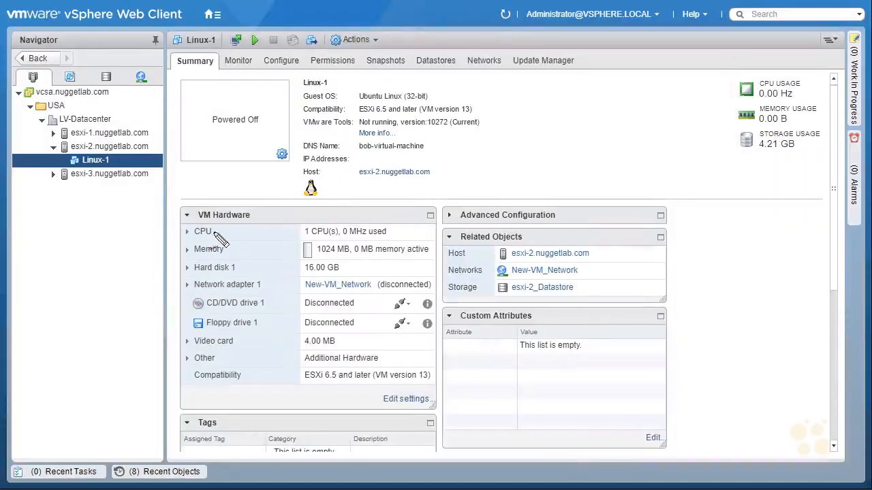
- Mark the VM Hardware panel: Network adapter 1 on New-VM_Network, disconnected, and CD/DVD disconnected
left_click_drag(198, 229, 199, 225)
left_click_drag(77, 172, 124, 161)
left_click_drag(196, 49, 199, 50)
mouse_move(126, 154)
left_mouse_down()
mouse_move(175, 143)
mouse_move(203, 96)
mouse_move(201, 72)
left_mouse_up()
left_click_drag(103, 194, 116, 189)
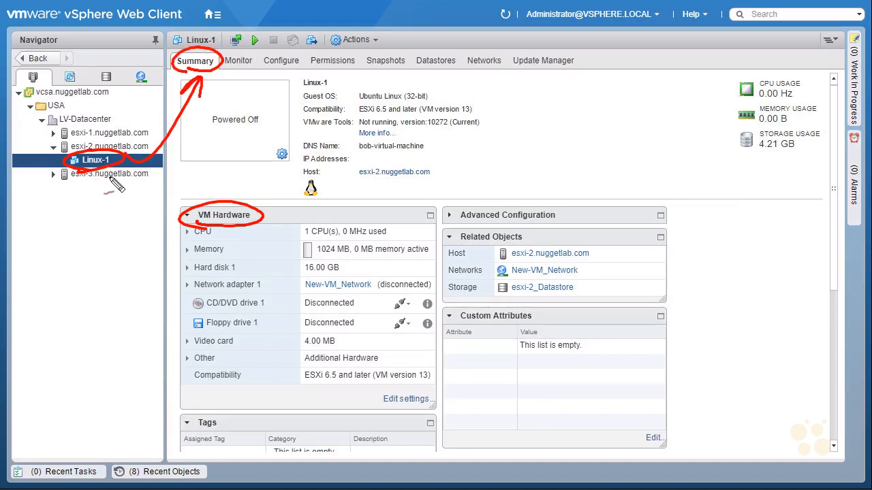
left_click_drag(157, 288, 179, 293)
mouse_move(311, 311)
left_mouse_down()
mouse_move(382, 282)
mouse_move(304, 287)
mouse_move(303, 295)
left_mouse_up()
left_click_drag(419, 257, 409, 281)
left_click_drag(403, 273, 417, 276)
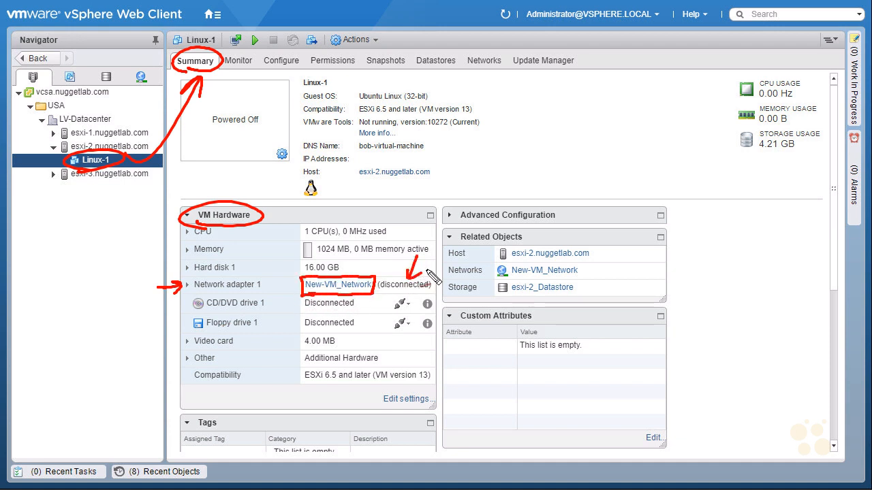
left_click_drag(333, 308, 404, 305)
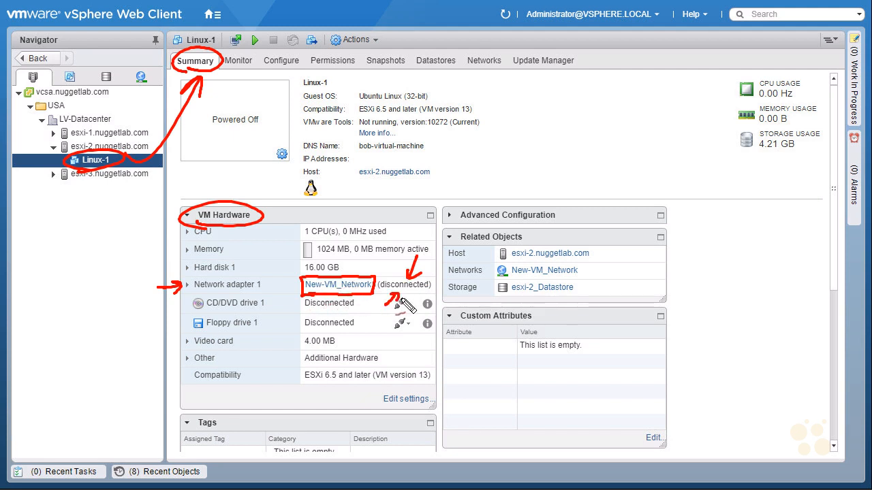
- Mark New-VM_Network under Related Objects, clear the annotations, and exit full screen with F11
mouse_move(460, 246)
left_mouse_down()
mouse_move(519, 244)
mouse_move(457, 231)
mouse_move(477, 248)
left_mouse_up()
mouse_move(586, 285)
left_mouse_down()
mouse_move(613, 269)
mouse_move(594, 276)
left_mouse_up()
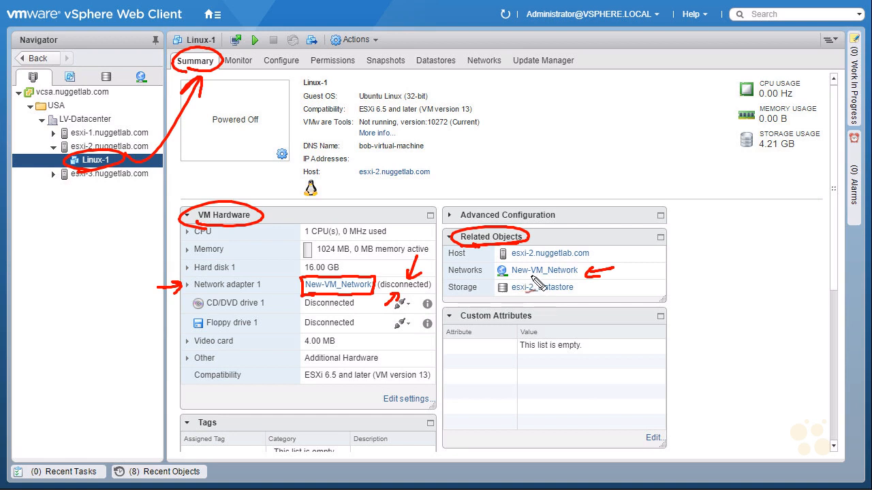
left_click_drag(513, 277, 560, 277)
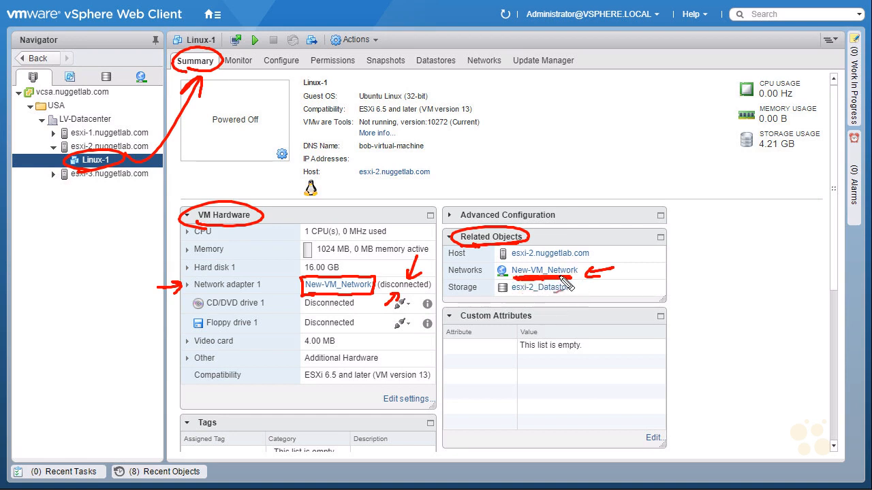
key("Escape")
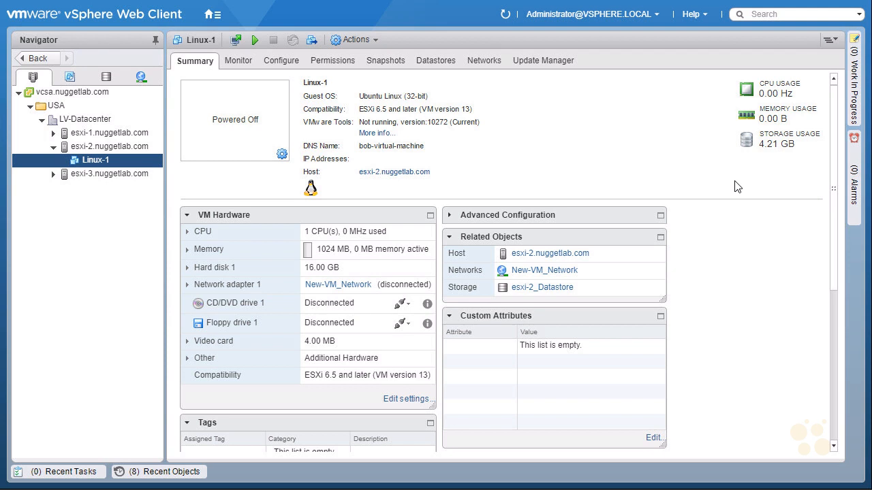
key("F11")
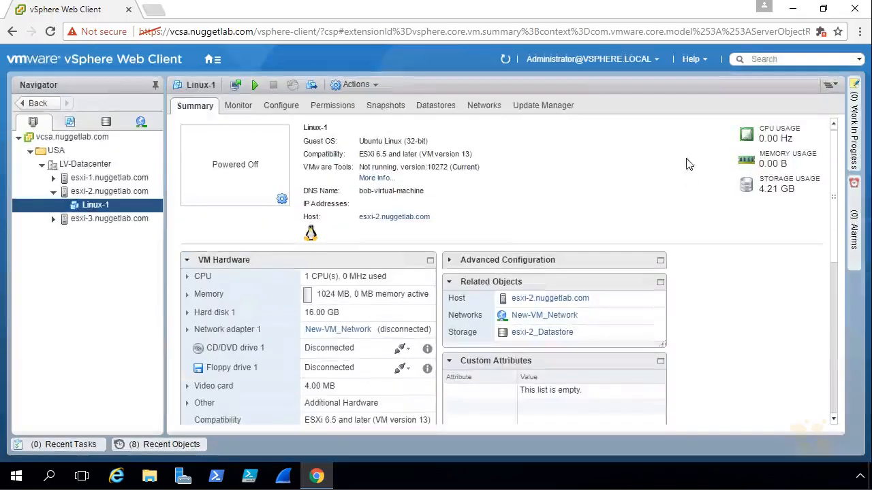
- Minimize Chrome, start Wireshark, skip the offered update, and select the VM Network interface
left_click(794, 10)
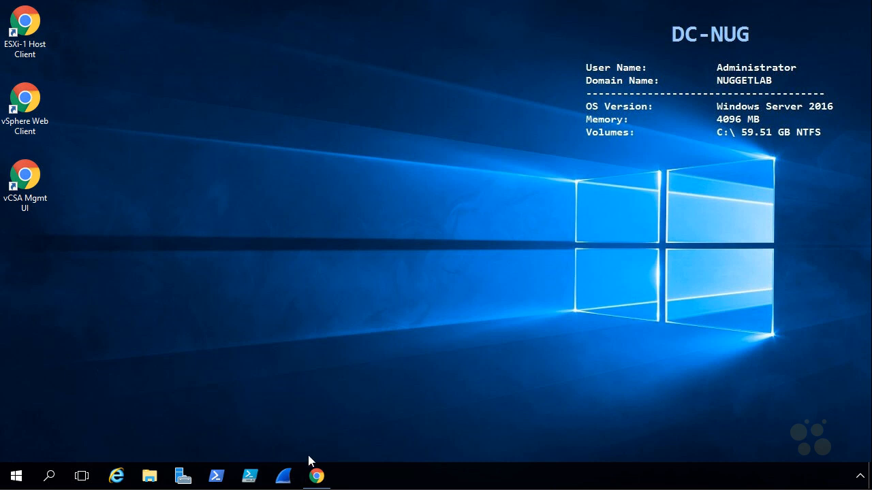
left_click(282, 478)
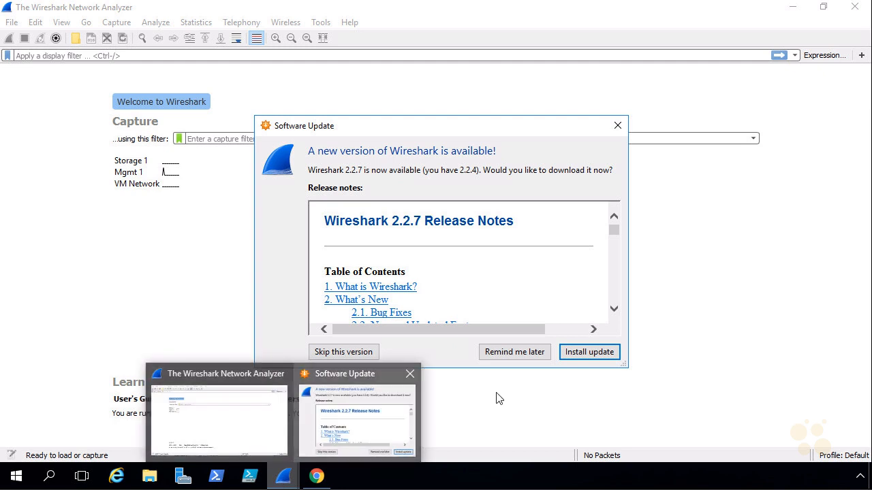
left_click(360, 357)
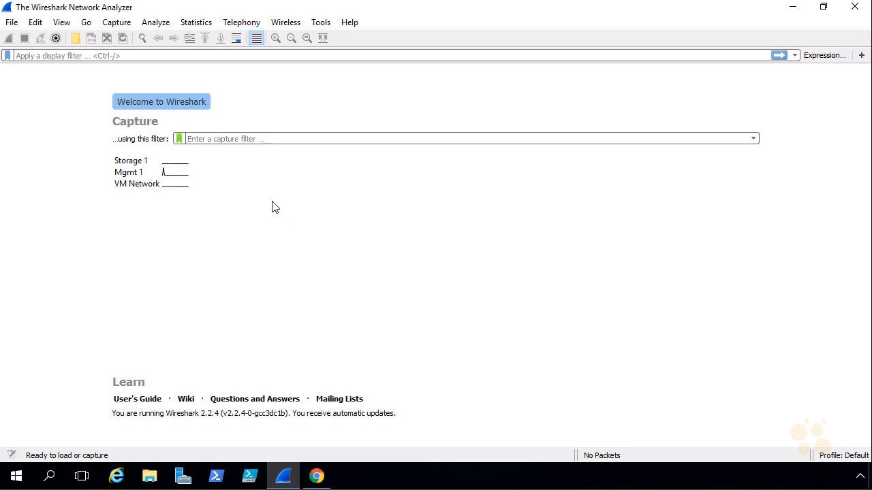
left_click(150, 187)
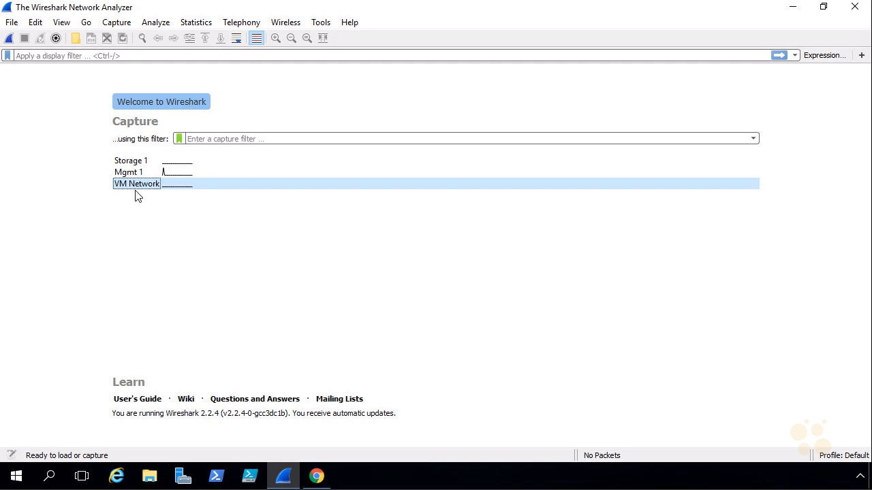
- Review VM Network's IPv4 settings (10.3.3.100, mask 255.255.255.0) in Network Connections without changing anything
right_click(17, 481)
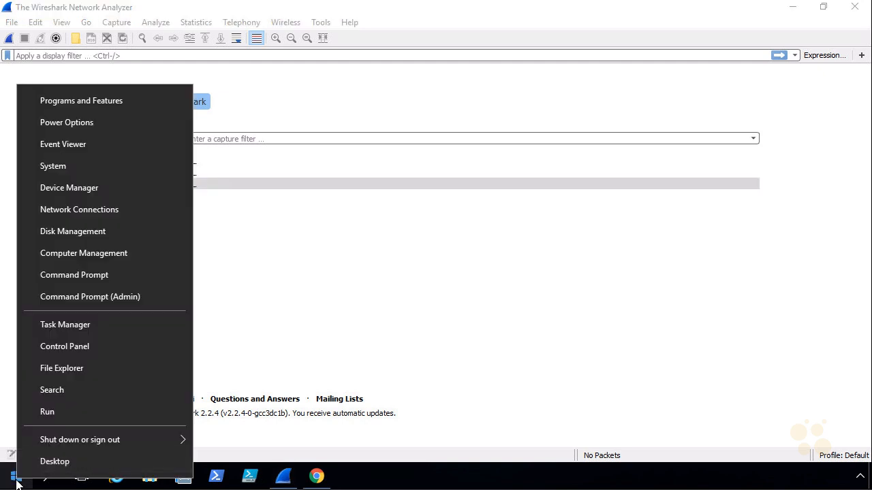
left_click(120, 209)
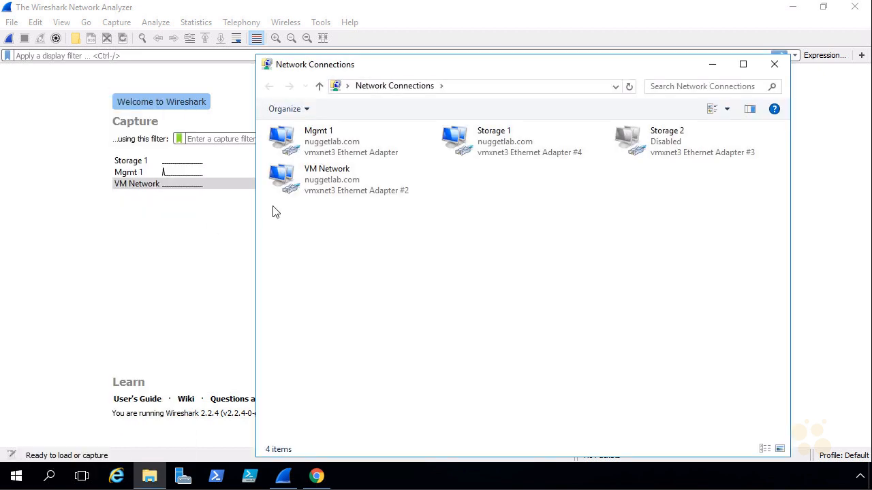
left_click(334, 187)
right_click(334, 182)
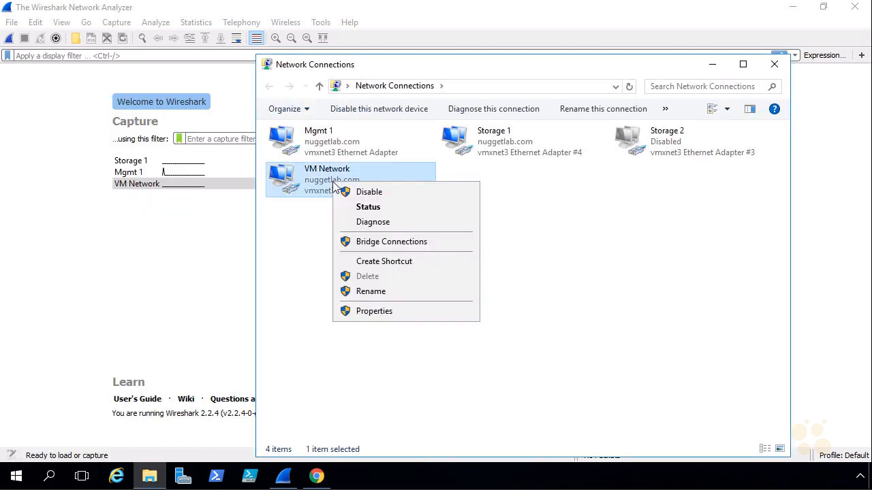
left_click(403, 310)
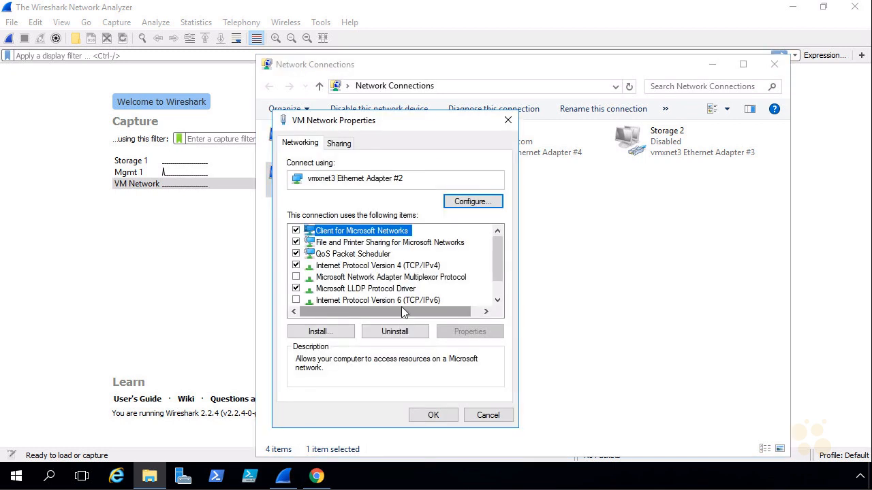
left_click(411, 270)
double_click(411, 270)
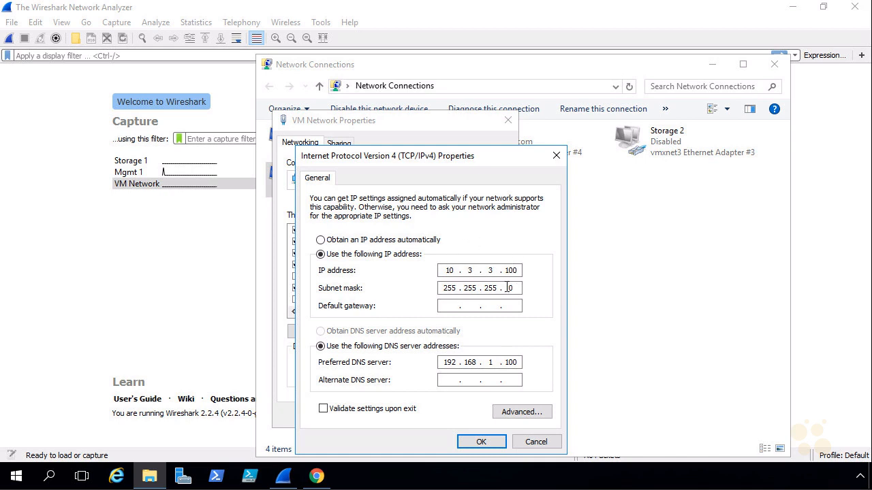
left_click(481, 442)
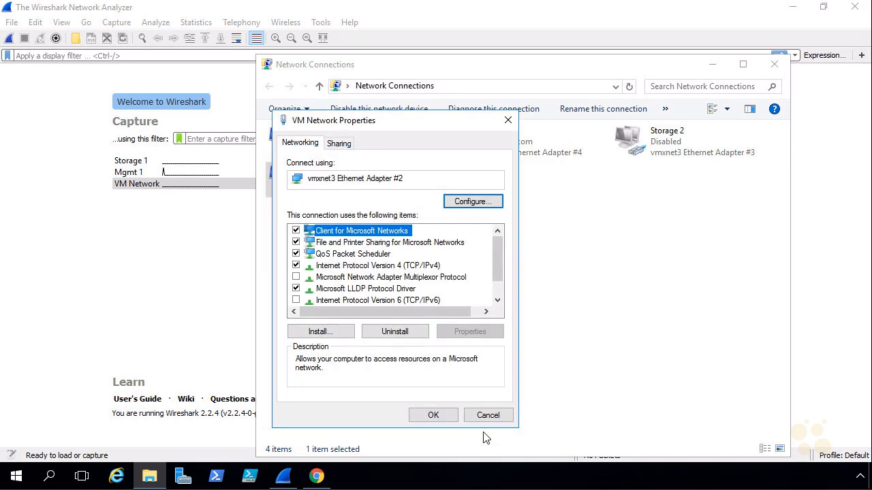
left_click(485, 419)
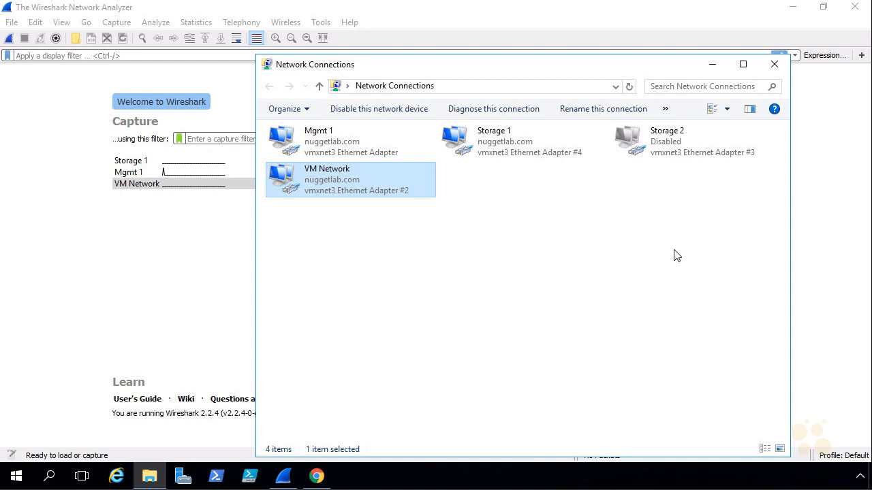
- Start a live Wireshark capture on VM Network, then bring the vSphere Web Client back
left_click(713, 68)
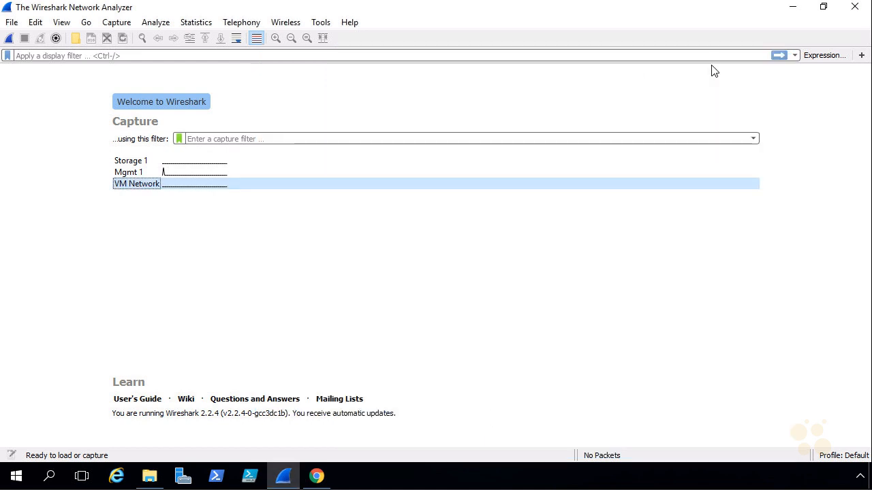
mouse_move(140, 190)
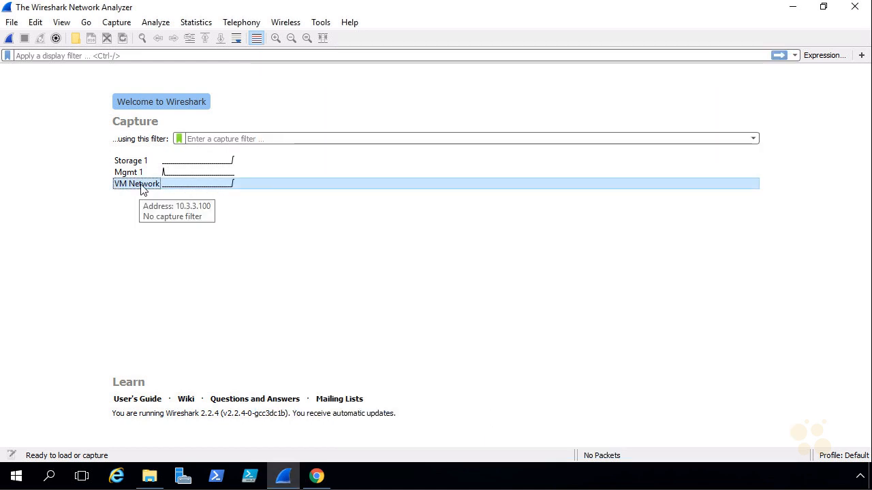
double_click(143, 190)
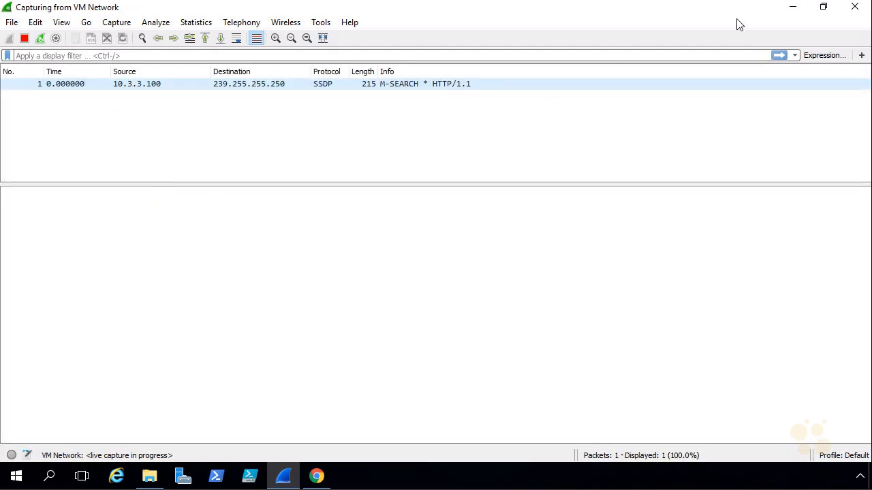
left_click(794, 9)
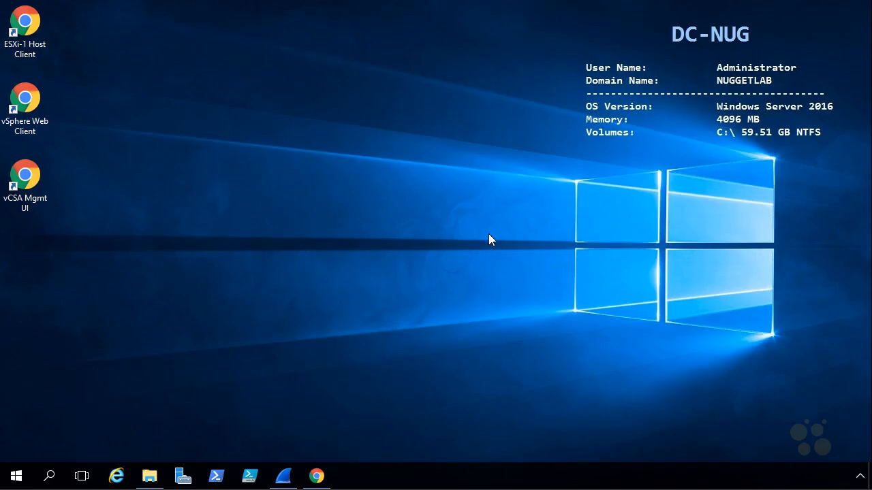
left_click(317, 475)
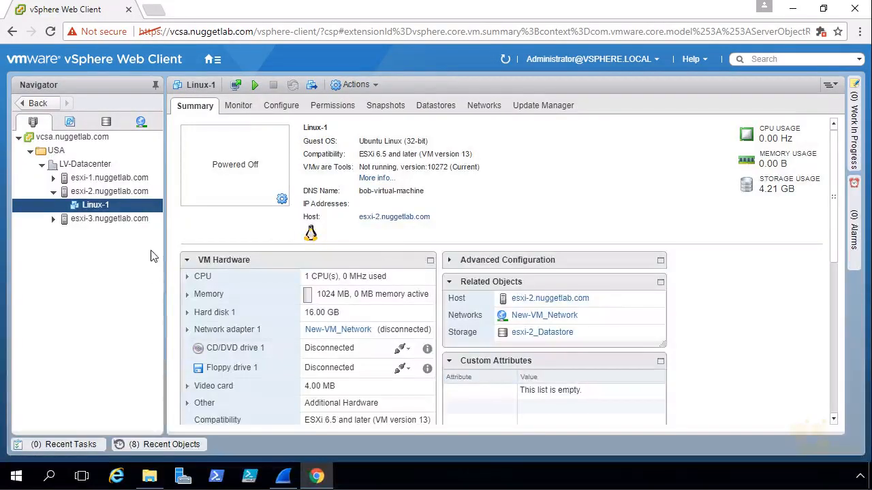
- Power on Linux-1 from its Navigator right-click Power menu
right_click(99, 207)
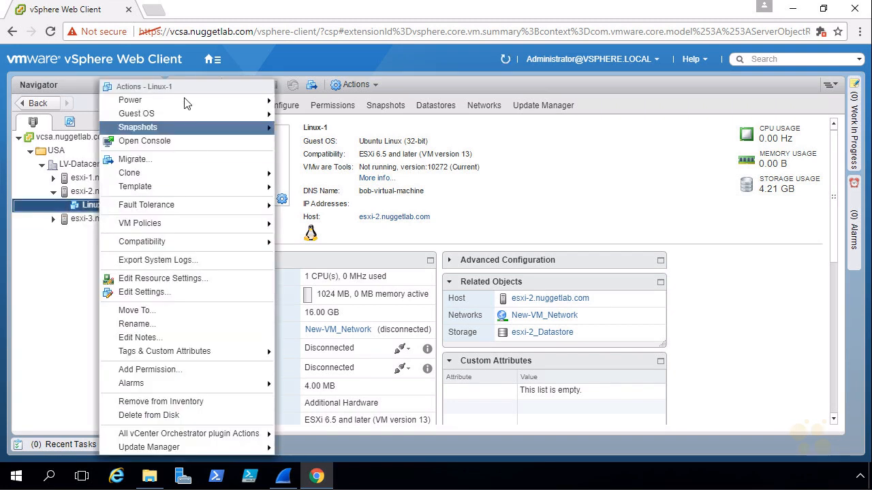
mouse_move(184, 100)
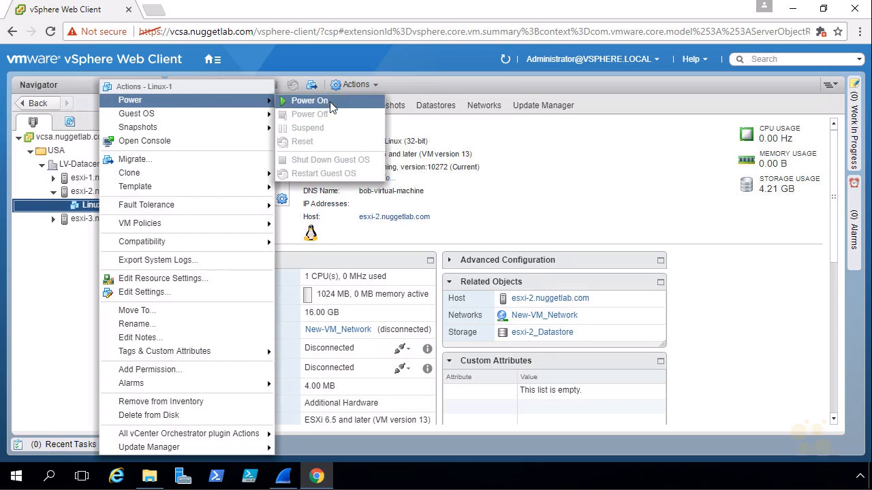
left_click(309, 101)
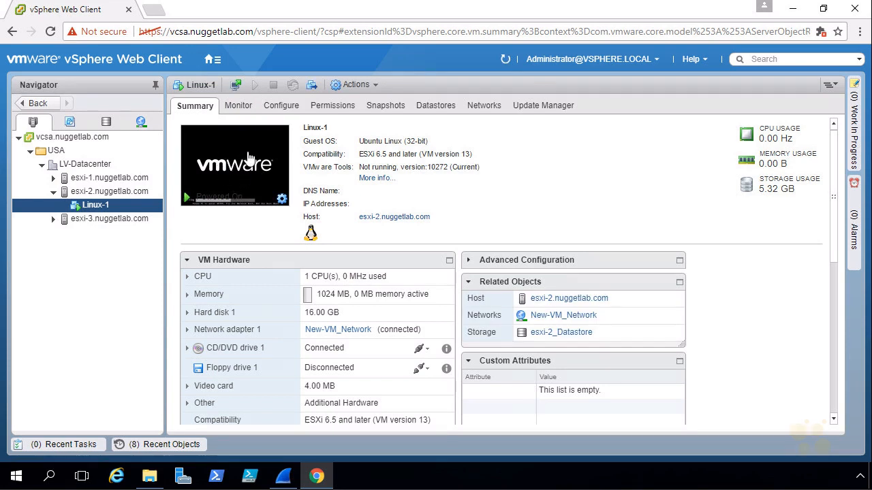
- Launch Linux-1's web console and open the Whisker application menu on the desktop
left_click(233, 169)
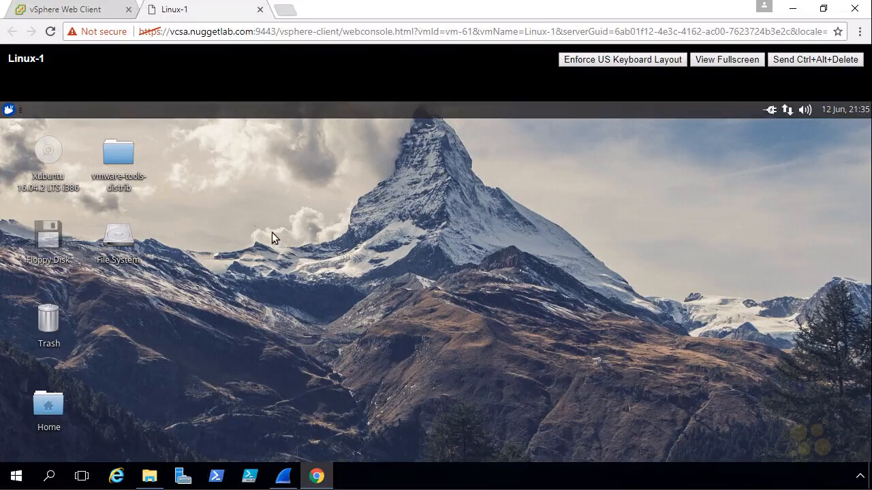
left_click(8, 112)
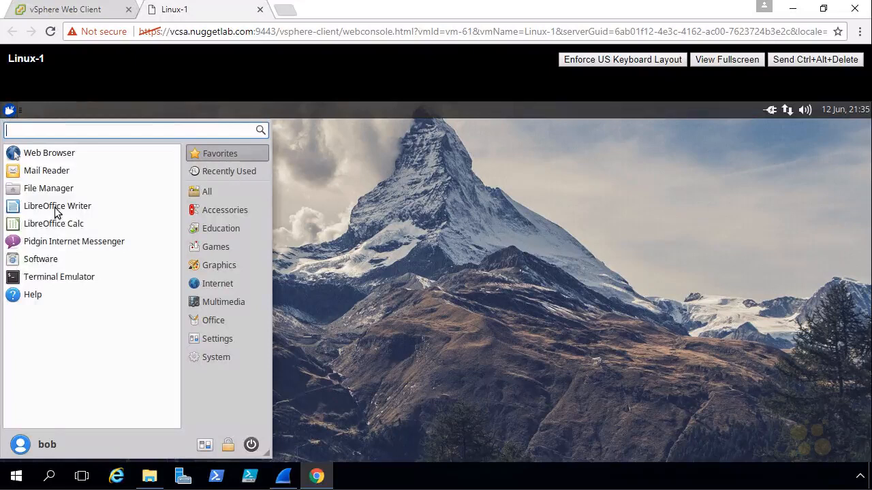
left_click(101, 282)
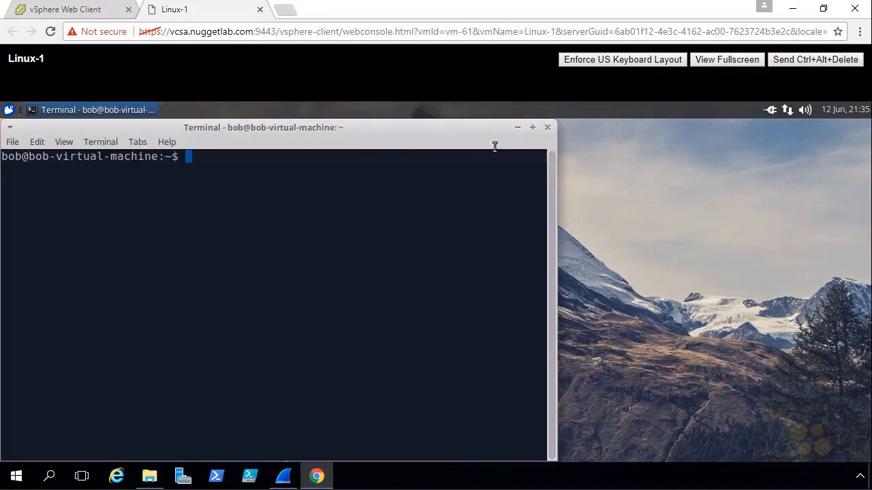
left_click(533, 127)
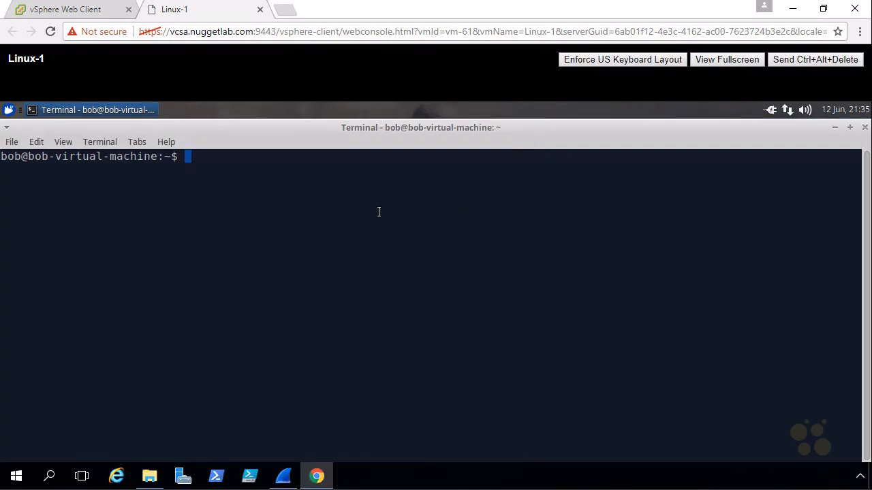
type("ping www.google.com")
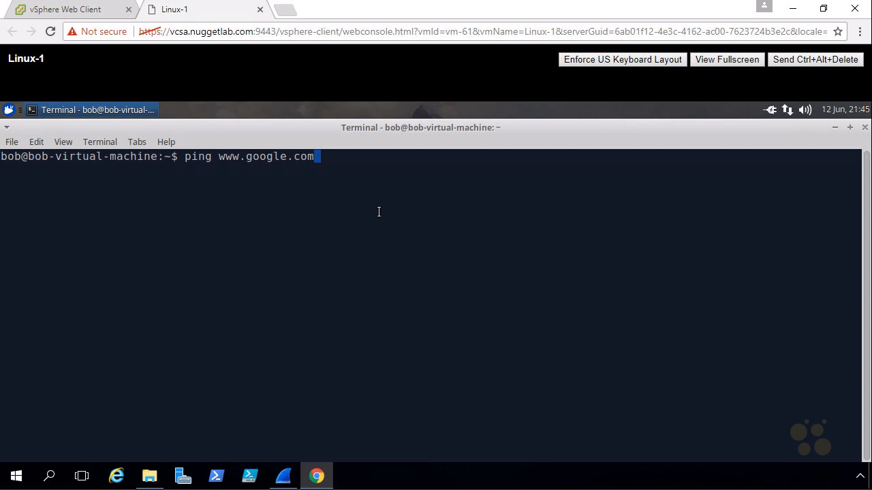
key("Return")
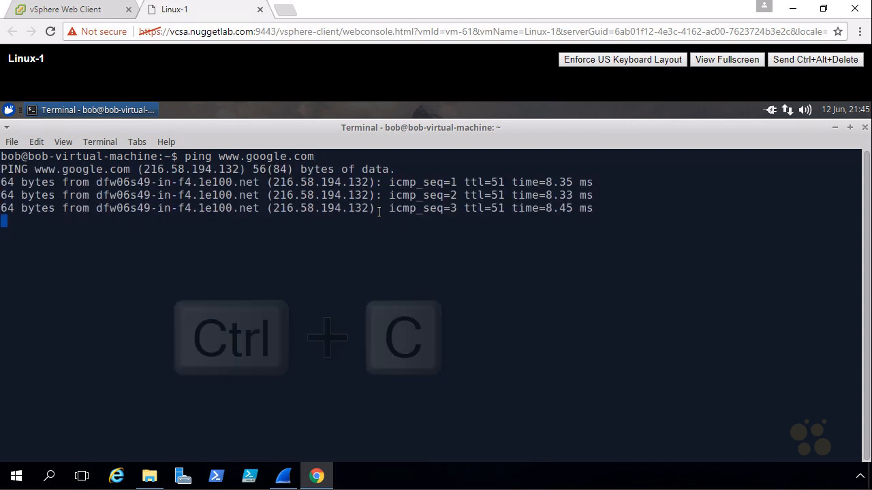
key("ctrl+c")
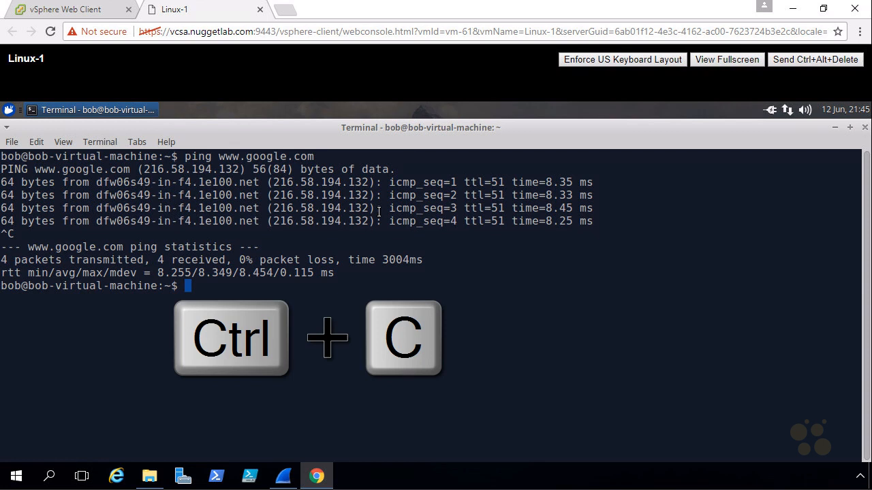
- Run ifconfig and mark ens160's address 10.3.3.101 in the output
type("ifconfig")
key("Return")
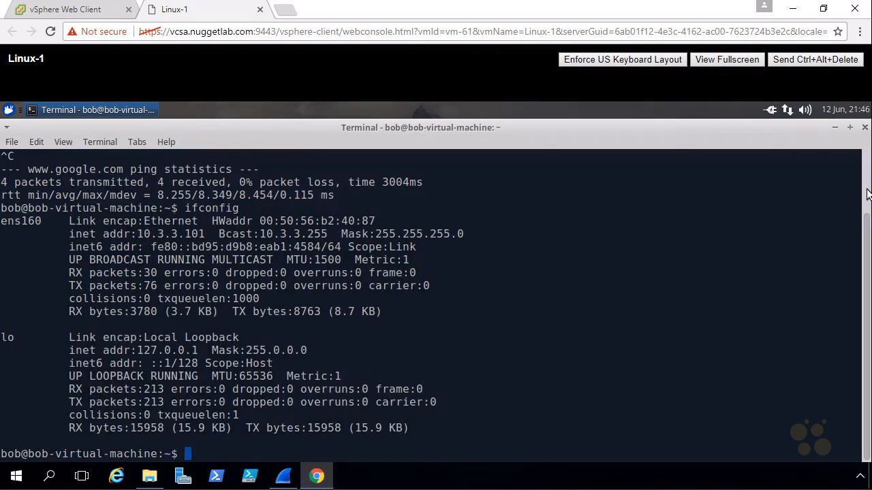
left_click_drag(862, 292, 863, 254)
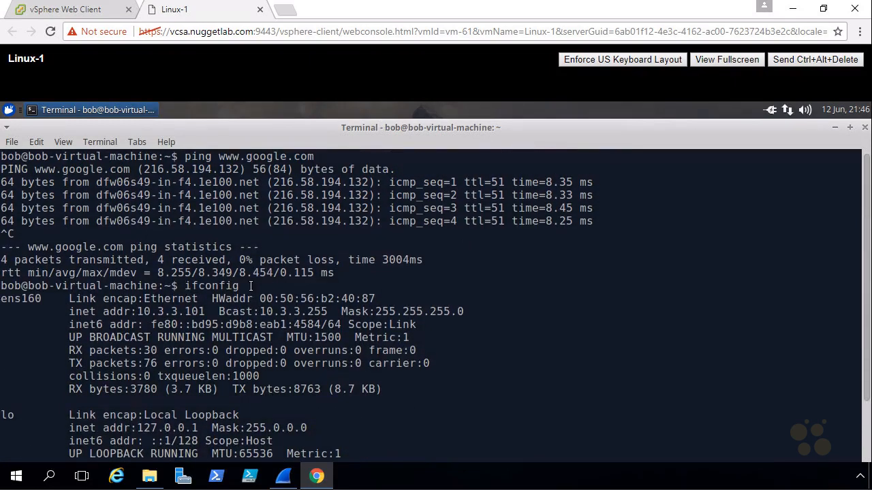
left_click_drag(185, 286, 260, 287)
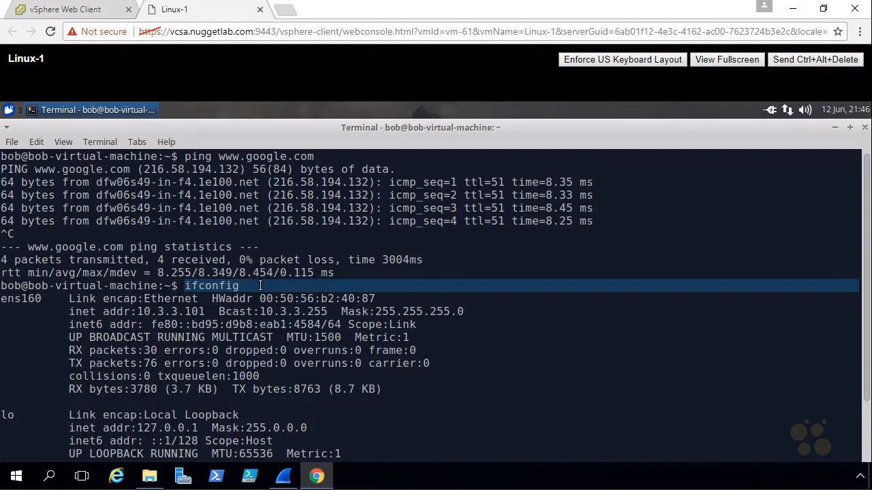
mouse_move(167, 305)
left_mouse_down()
mouse_move(136, 318)
mouse_move(204, 321)
mouse_move(197, 304)
mouse_move(149, 303)
left_mouse_up()
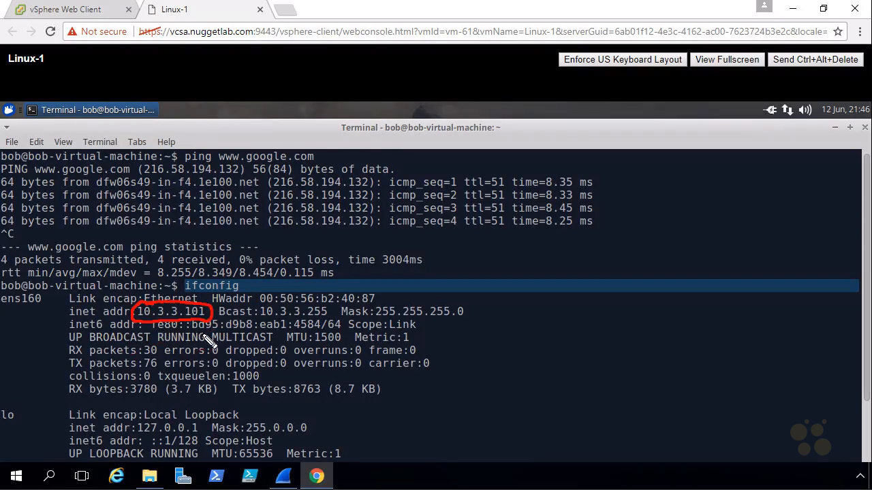
key("Escape")
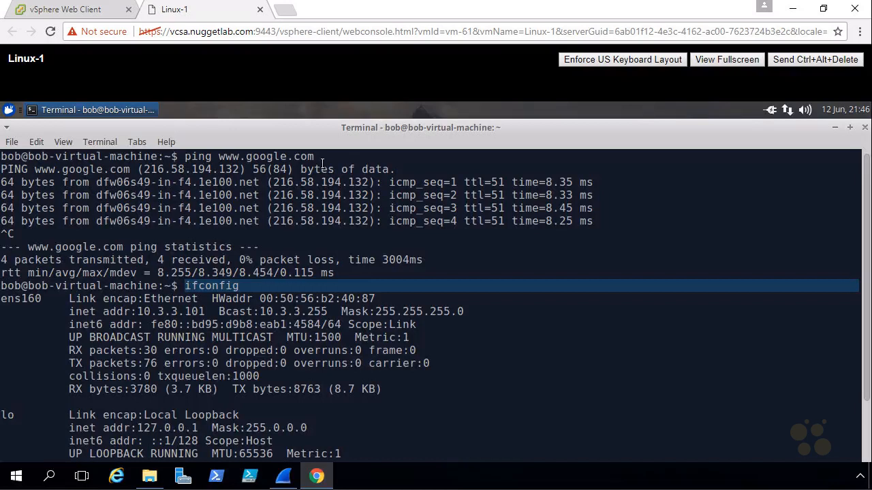
left_click(289, 483)
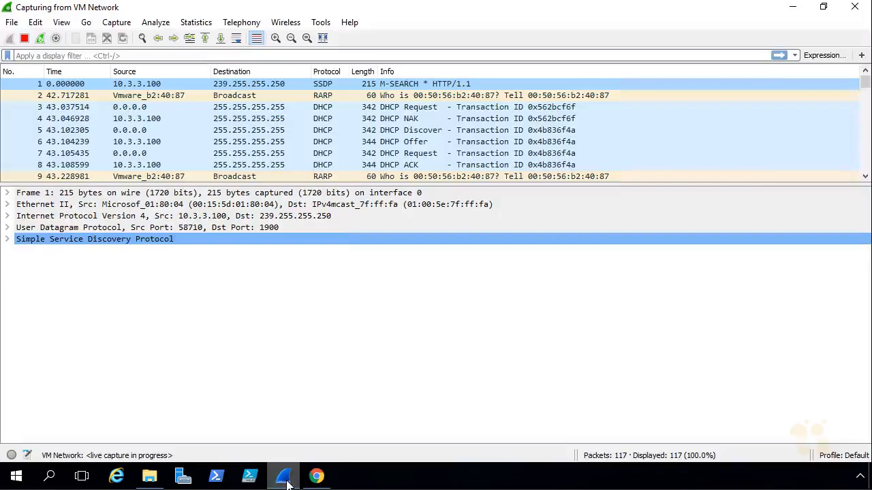
- Stop the VM Network capture and apply the bootp display filter
left_click(23, 40)
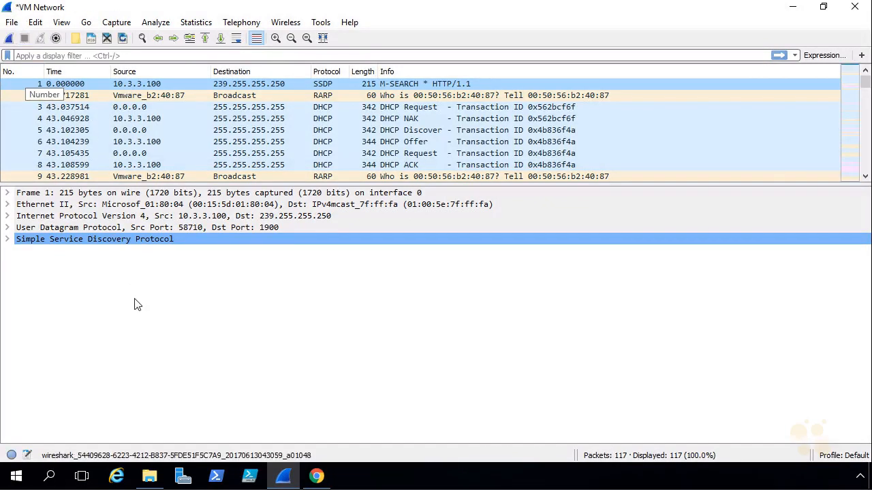
left_click(122, 55)
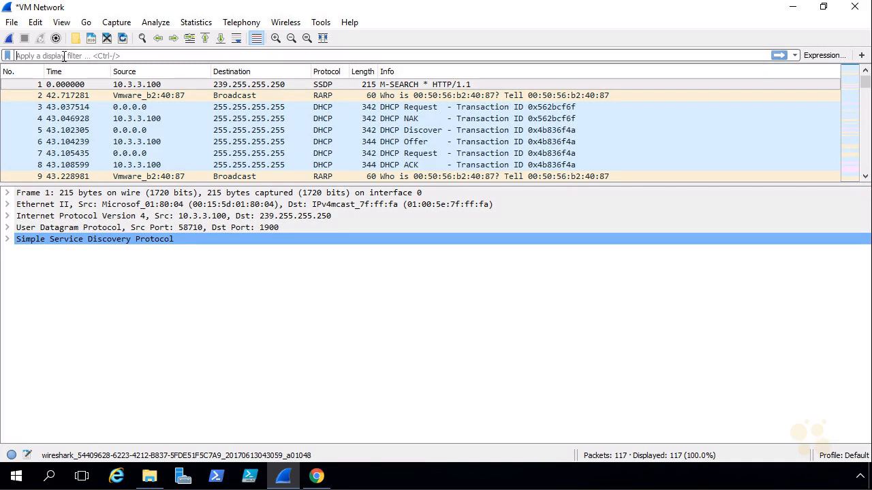
type("bootp")
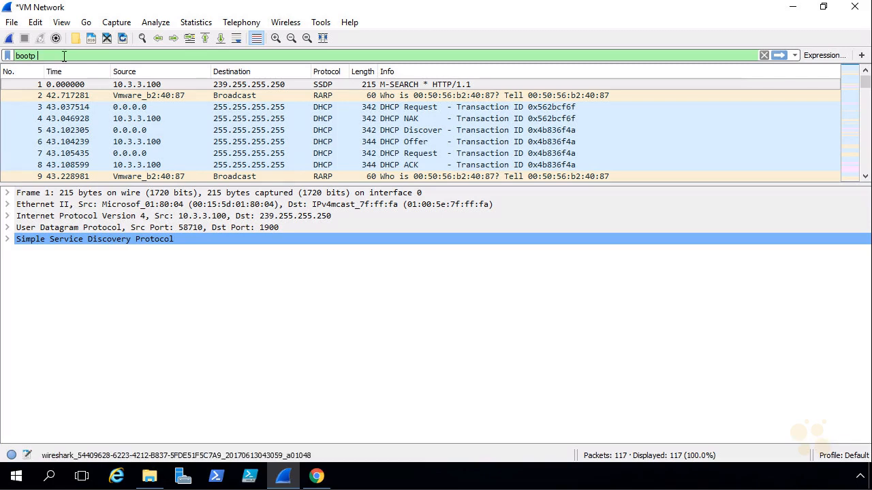
key("Return")
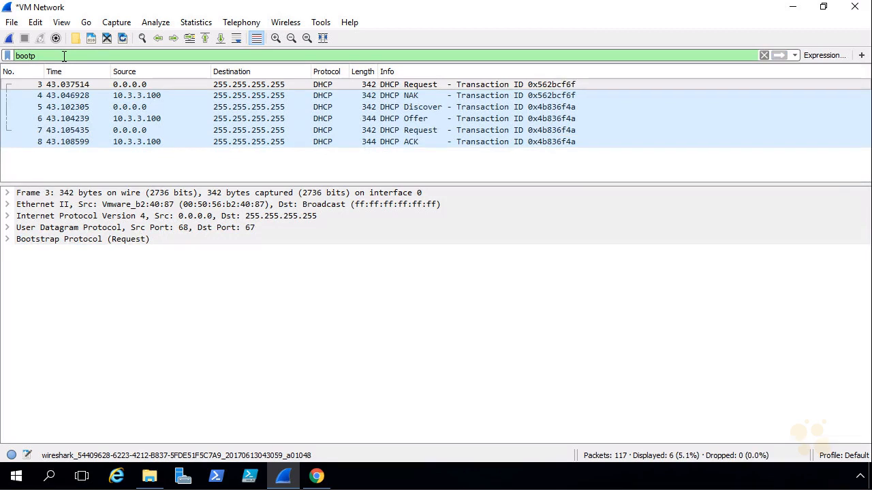
- Annotate the DHCP Request, NAK, Discover, Offer, Request and ACK packets, then clear the marks
mouse_move(392, 94)
left_mouse_down()
mouse_move(450, 61)
mouse_move(437, 70)
left_mouse_up()
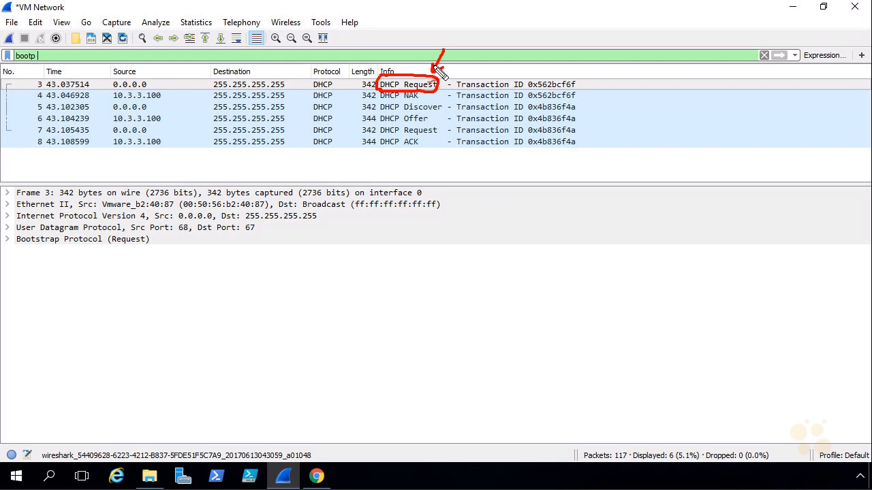
left_click_drag(436, 114, 431, 94)
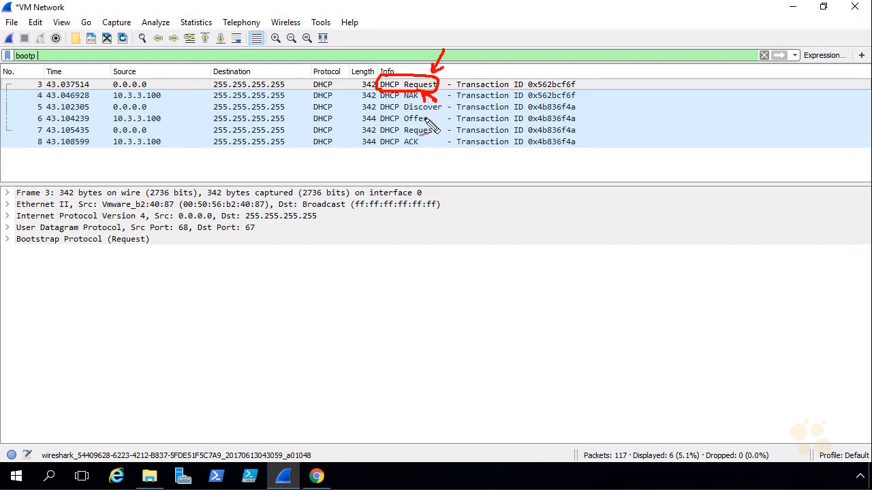
mouse_move(442, 102)
left_mouse_down()
mouse_move(418, 100)
mouse_move(402, 114)
mouse_move(398, 149)
mouse_move(443, 117)
mouse_move(447, 132)
mouse_move(429, 143)
left_mouse_up()
left_click_drag(429, 143, 439, 146)
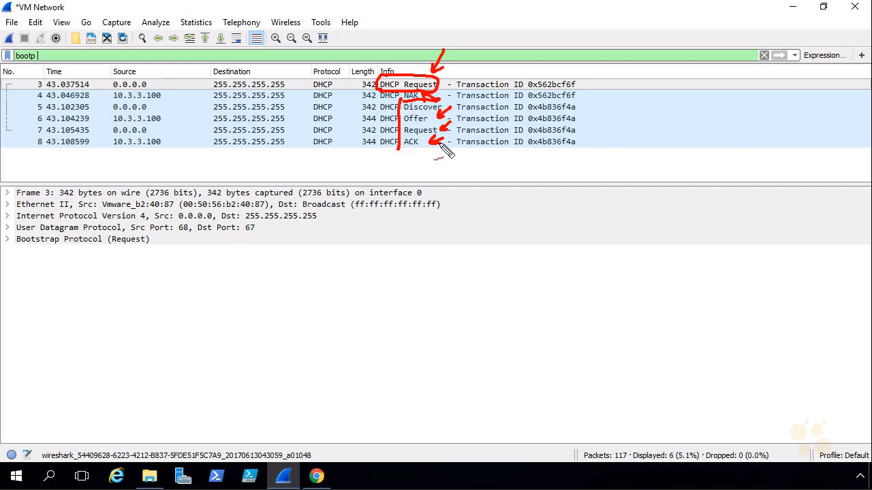
mouse_move(439, 101)
left_mouse_down()
mouse_move(464, 102)
mouse_move(405, 151)
left_mouse_up()
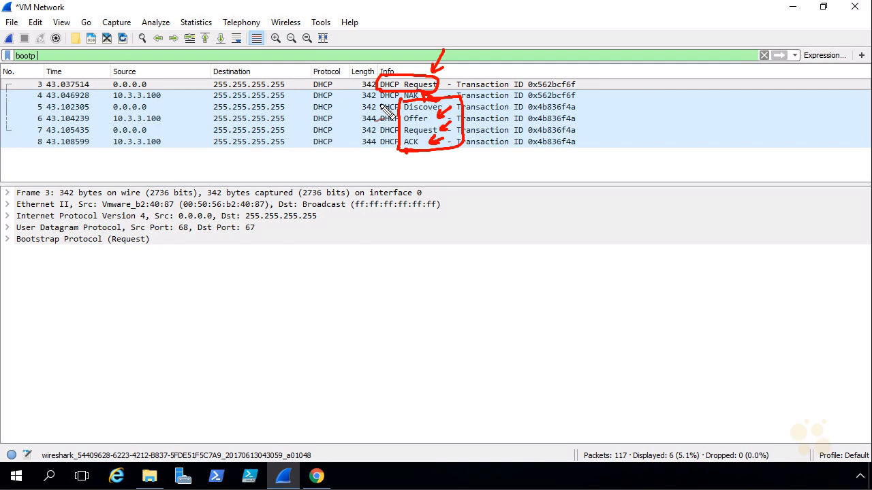
mouse_move(399, 89)
left_mouse_down()
mouse_move(385, 87)
mouse_move(402, 75)
mouse_move(403, 111)
left_mouse_up()
left_click_drag(465, 57, 454, 75)
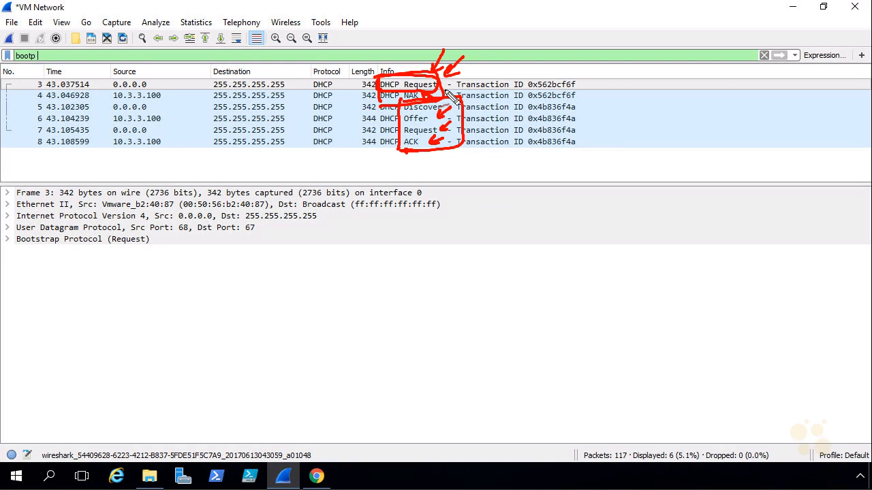
key("Escape")
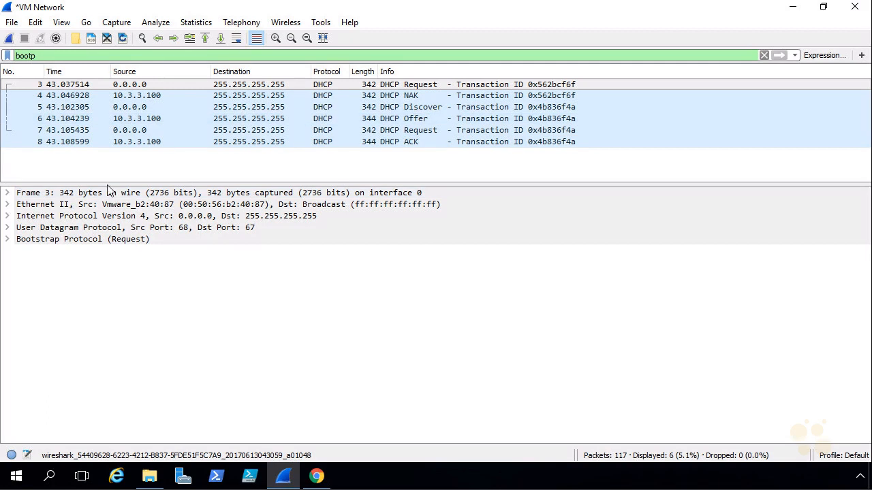
- In the DHCP Discover, find the Requested IP Address option showing 192.168.1.104
left_click(7, 239)
scroll(21, 389, "down", 2)
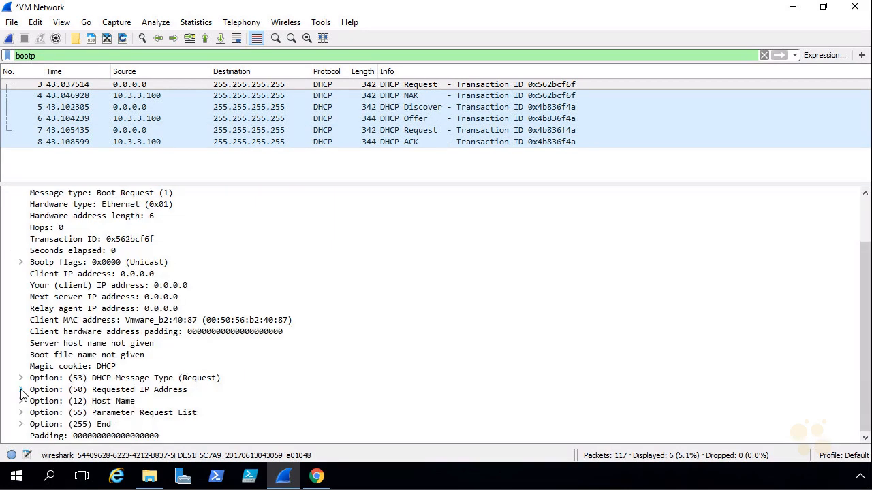
left_click(21, 390)
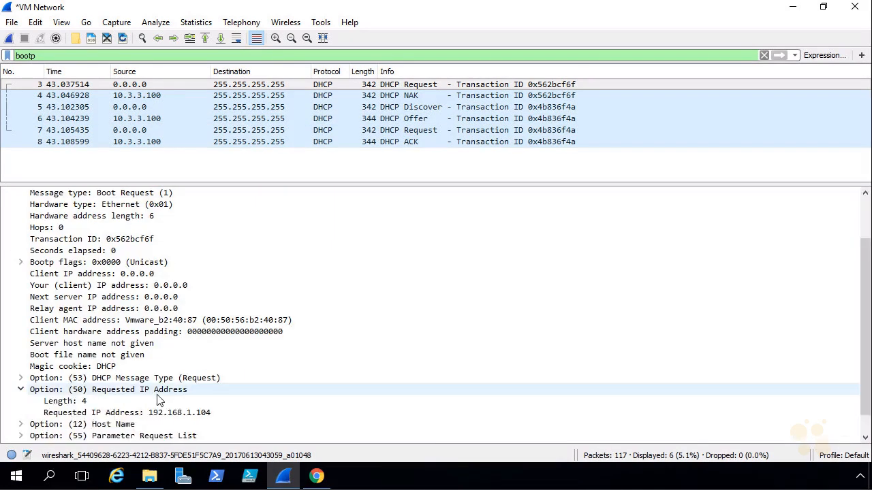
left_click(198, 416)
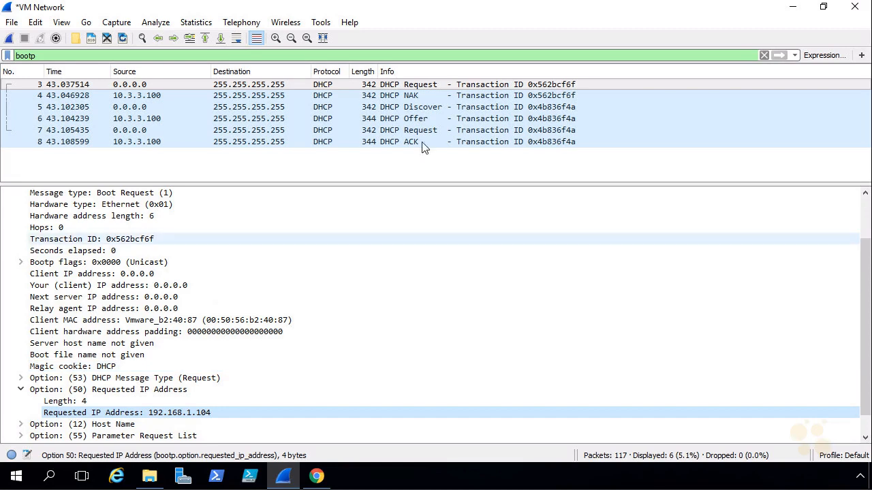
- Confirm the DHCP Offer gives client address 10.3.3.101, then return to the Linux-1 console
left_click(418, 108)
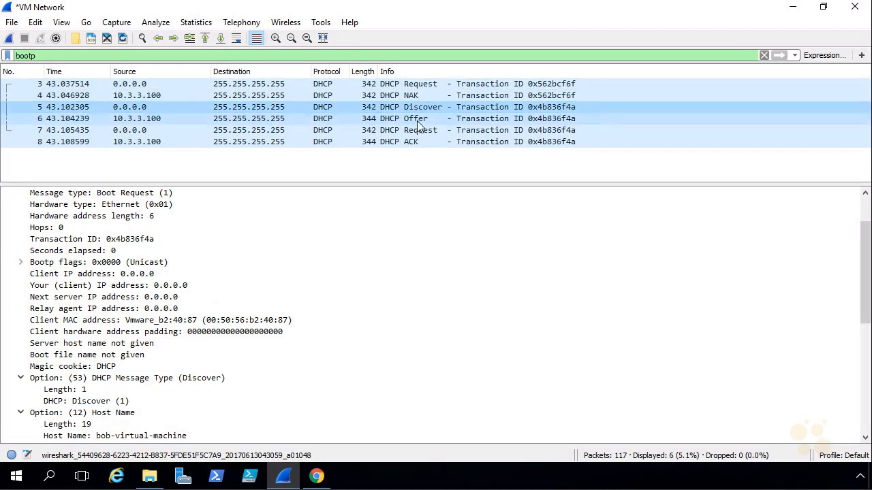
left_click(420, 120)
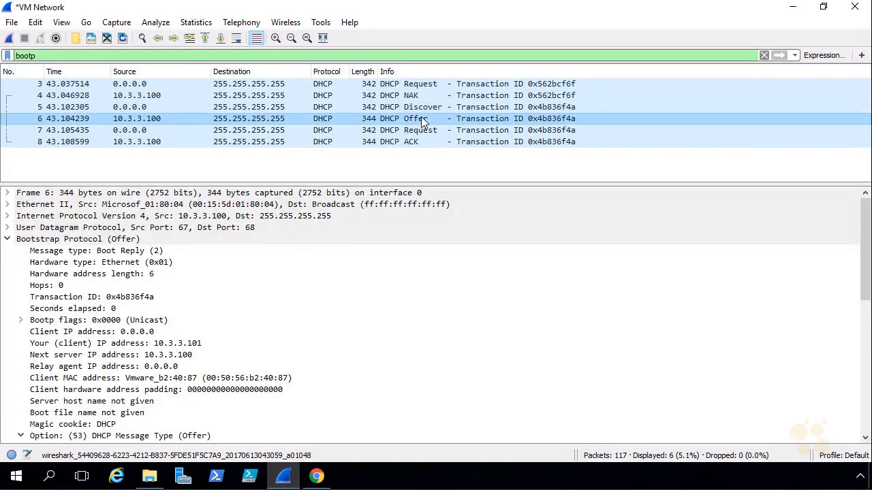
left_click(159, 346)
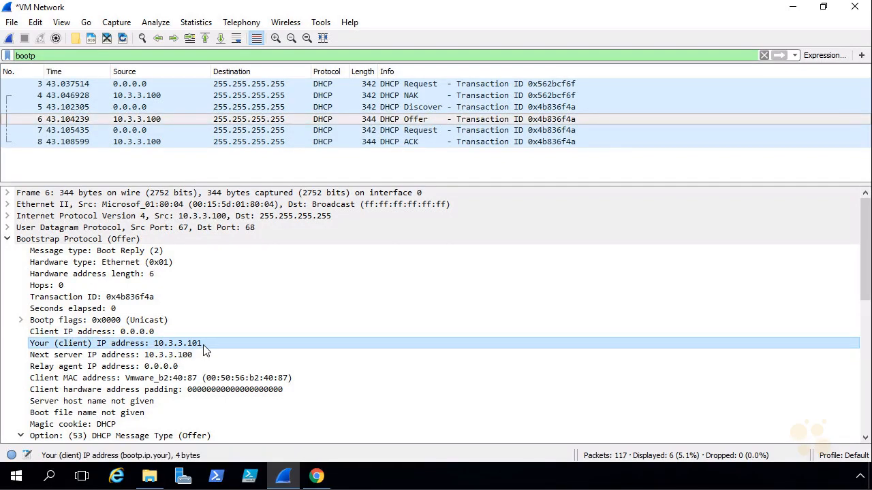
left_click(317, 476)
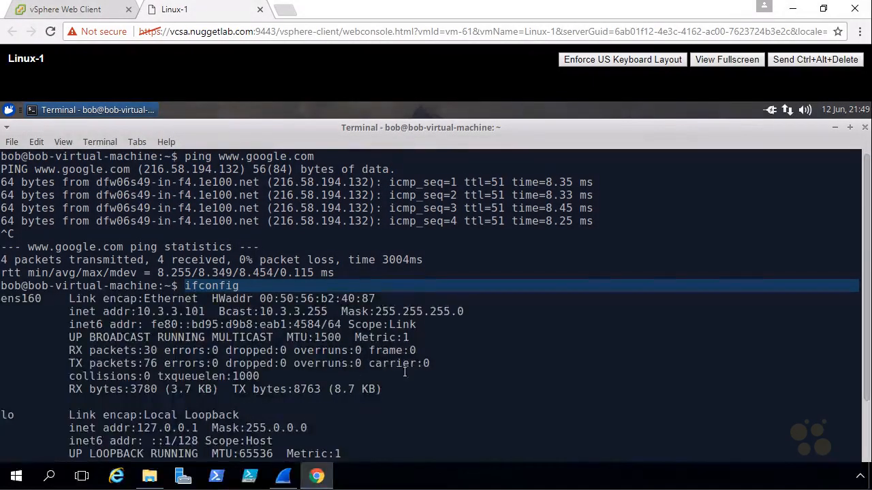
- Circle inet address 10.3.3.101, quit Wireshark without saving, and close the Linux-1 terminal
mouse_move(153, 308)
left_mouse_down()
mouse_move(137, 307)
mouse_move(177, 322)
mouse_move(213, 305)
mouse_move(164, 303)
left_mouse_up()
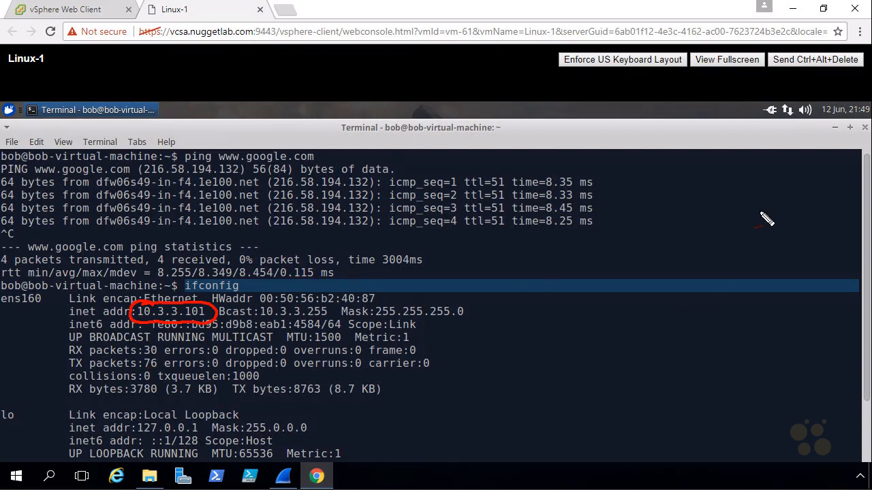
left_click_drag(702, 243, 708, 239)
left_click(286, 477)
left_click(855, 7)
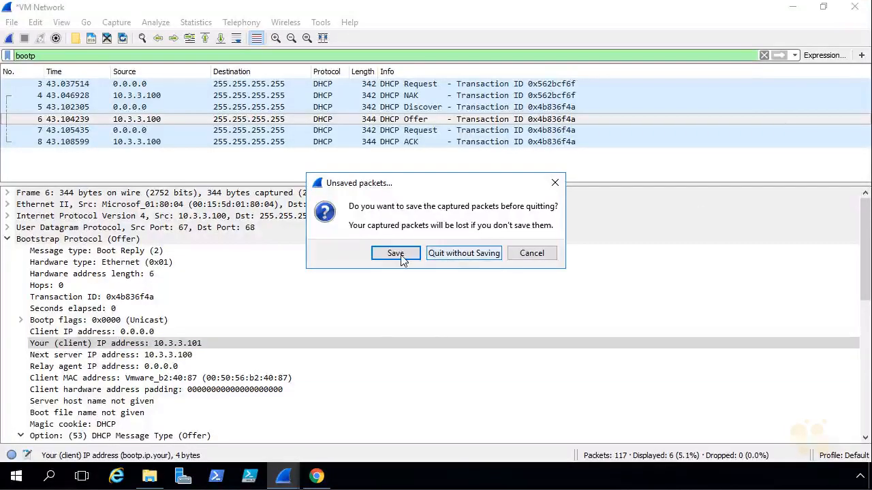
left_click(439, 254)
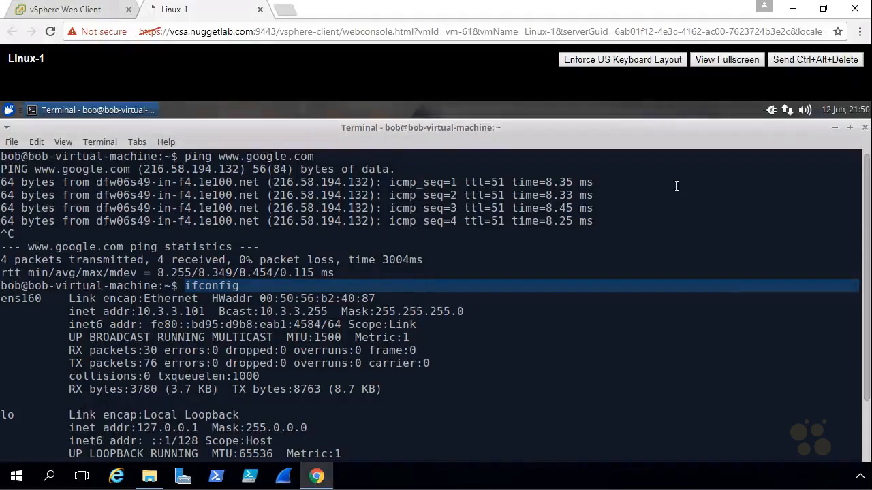
left_click(864, 128)
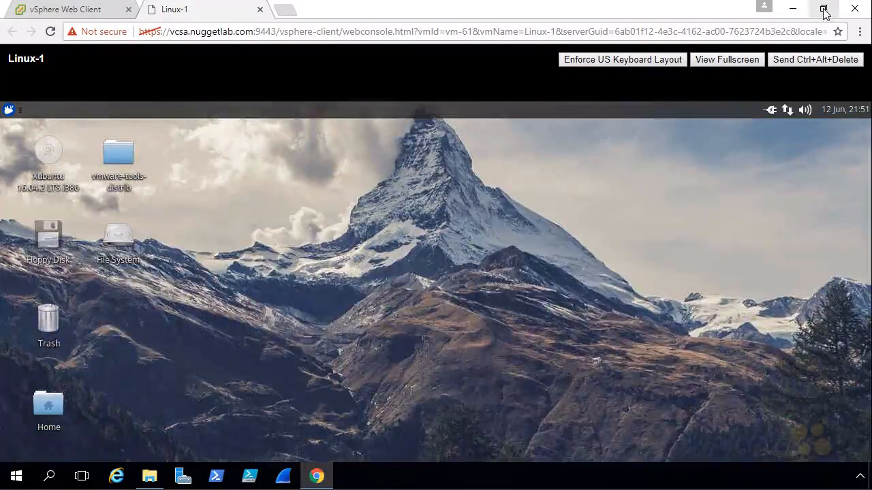
- Split the Linux-1 console tab into its own window and tile the windows side by side
left_click(824, 9)
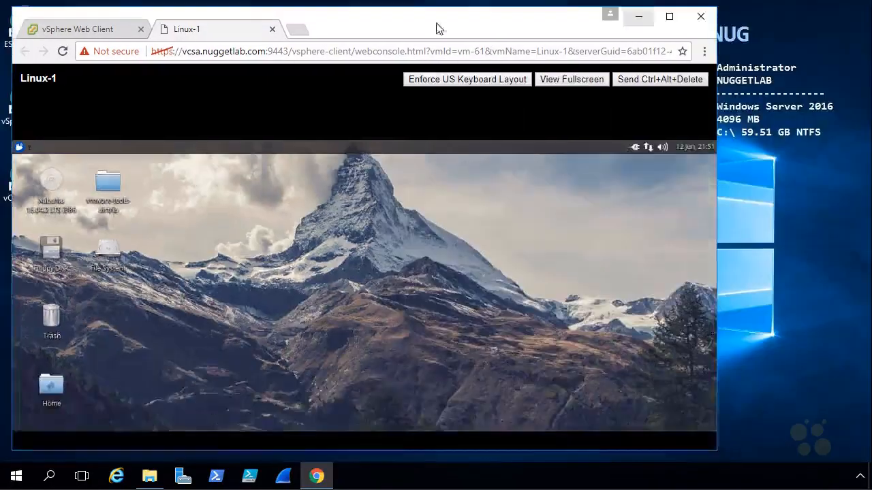
left_click_drag(222, 19, 215, 31)
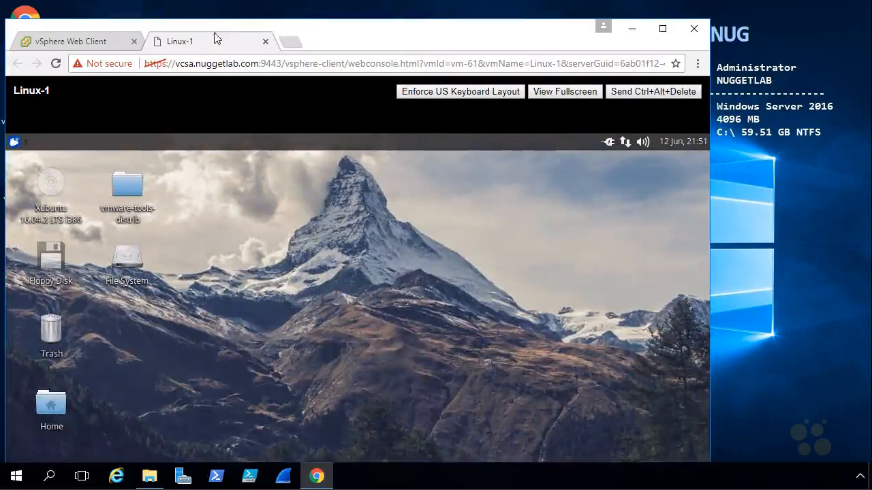
left_click_drag(358, 54, 689, 125)
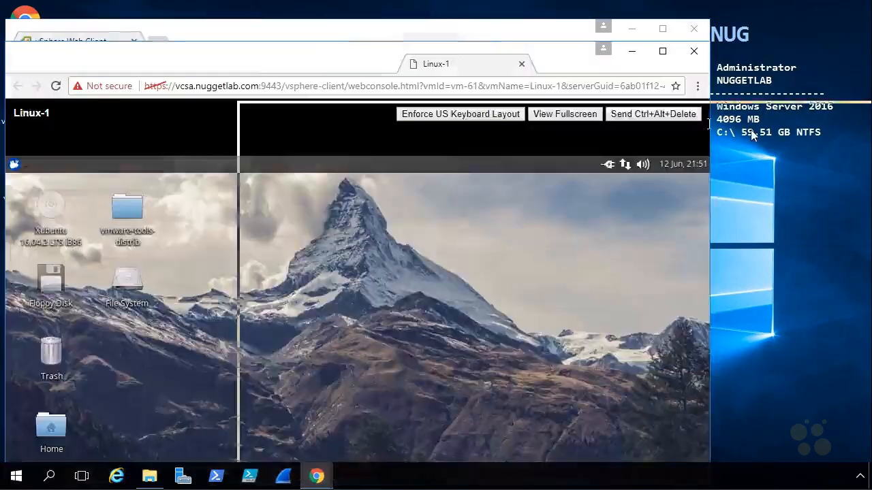
left_click_drag(753, 130, 755, 130)
left_click(473, 474)
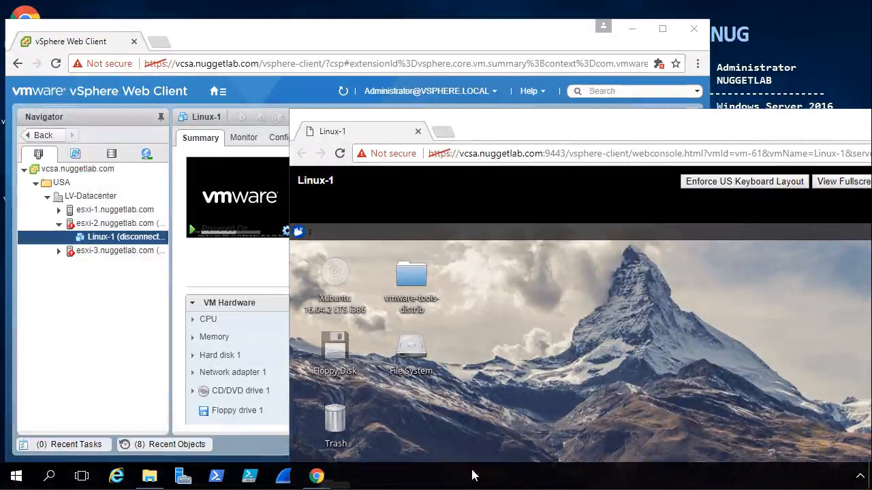
right_click(470, 481)
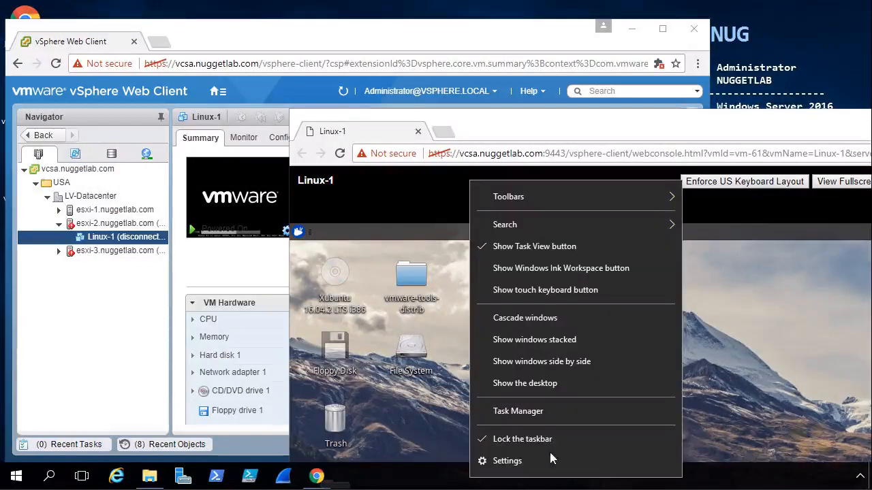
left_click(553, 366)
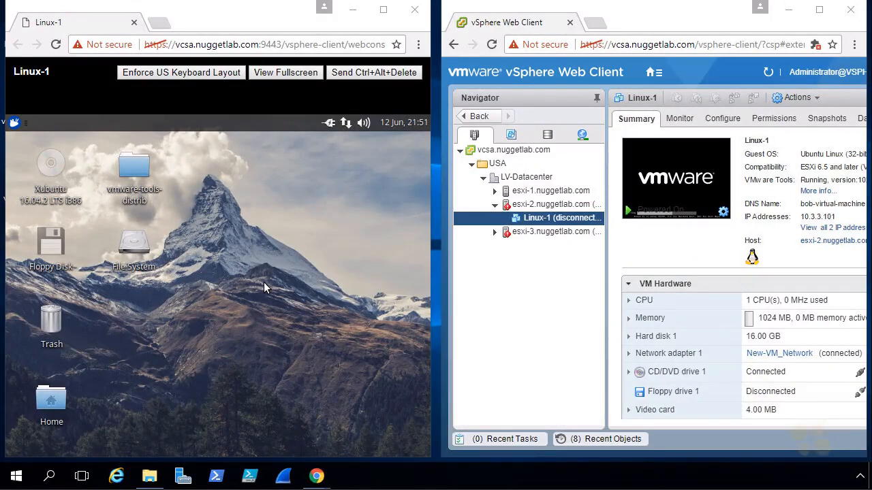
- Maximize vSphere, mark the esxi-2 and esxi-3 hosts with arrows, then minimize it
left_click(533, 279)
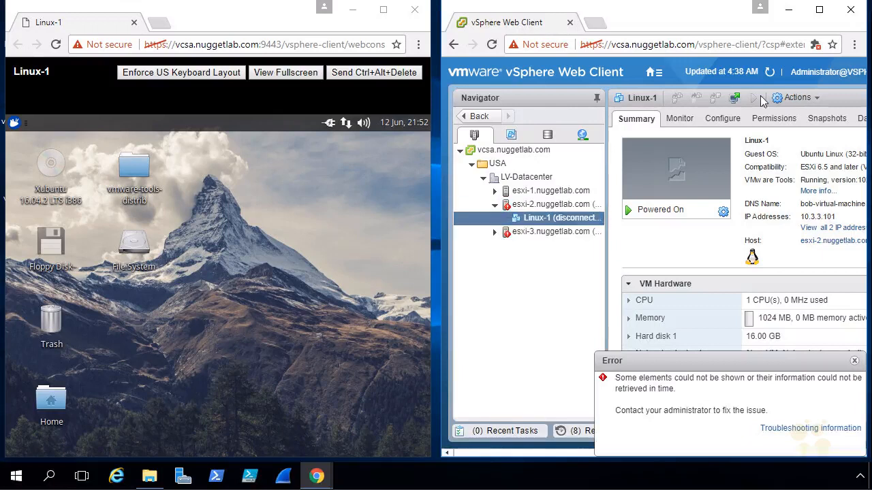
left_click(821, 13)
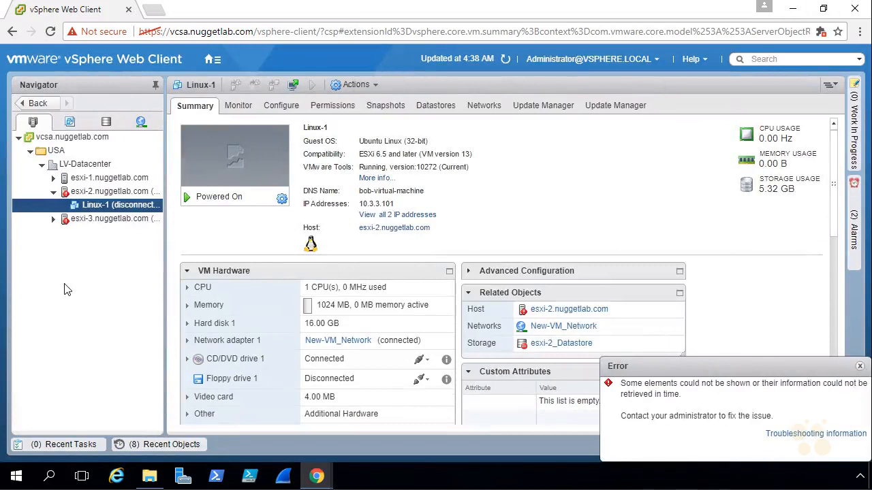
key("ctrl+2")
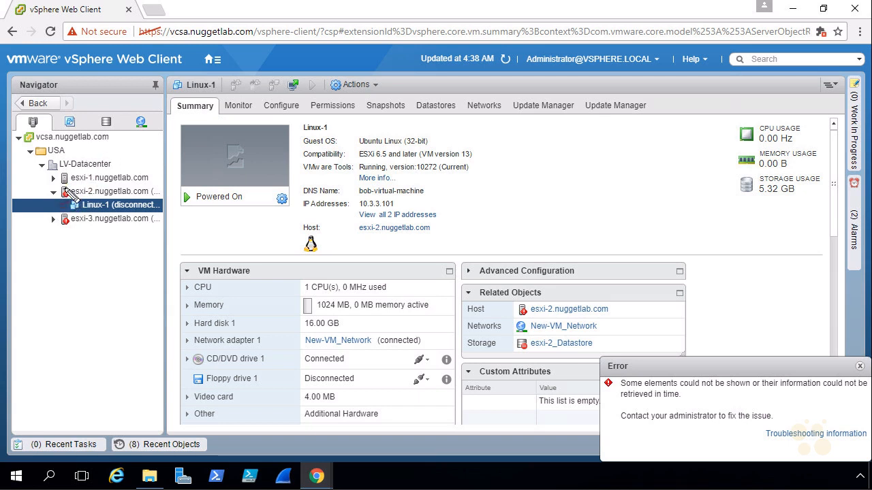
mouse_move(44, 200)
left_mouse_down()
mouse_move(44, 187)
mouse_move(45, 199)
left_mouse_up()
mouse_move(32, 241)
left_mouse_down()
mouse_move(53, 225)
mouse_move(52, 237)
left_mouse_up()
key("Escape")
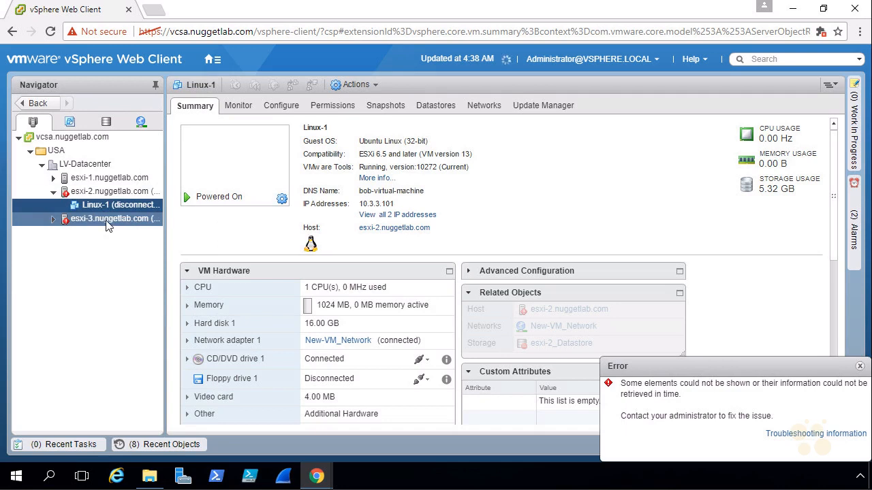
left_click(792, 9)
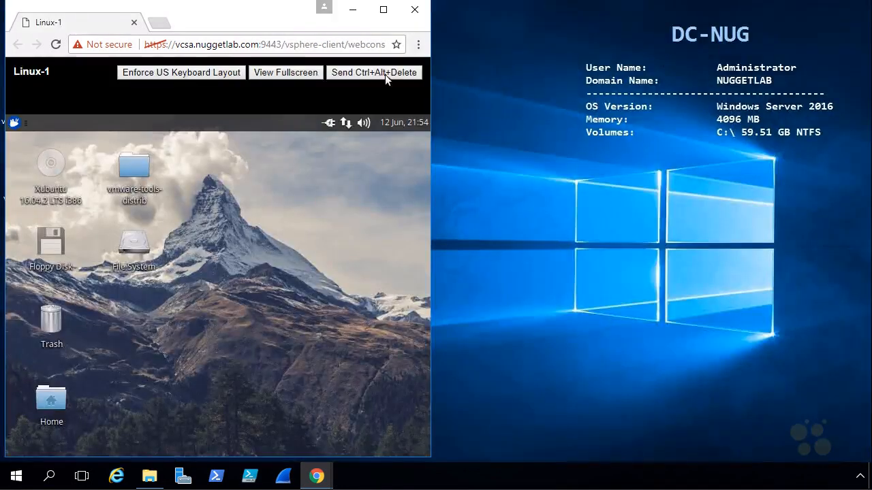
left_click(383, 10)
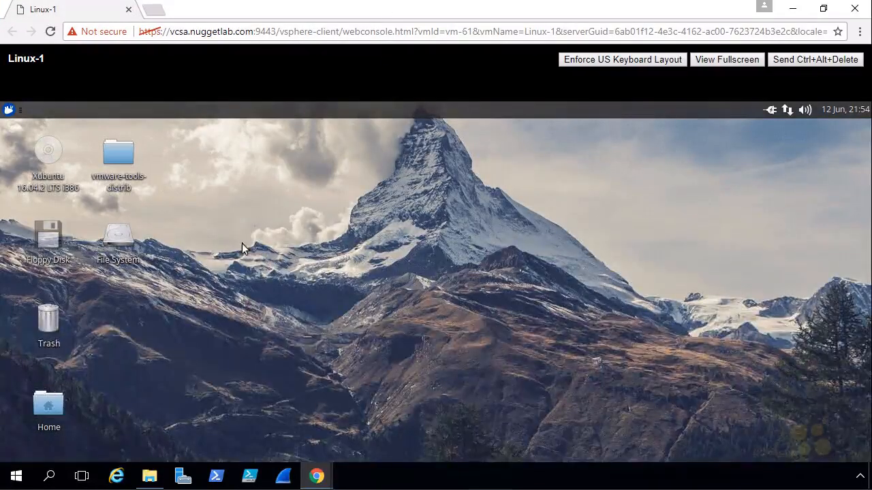
left_click(8, 110)
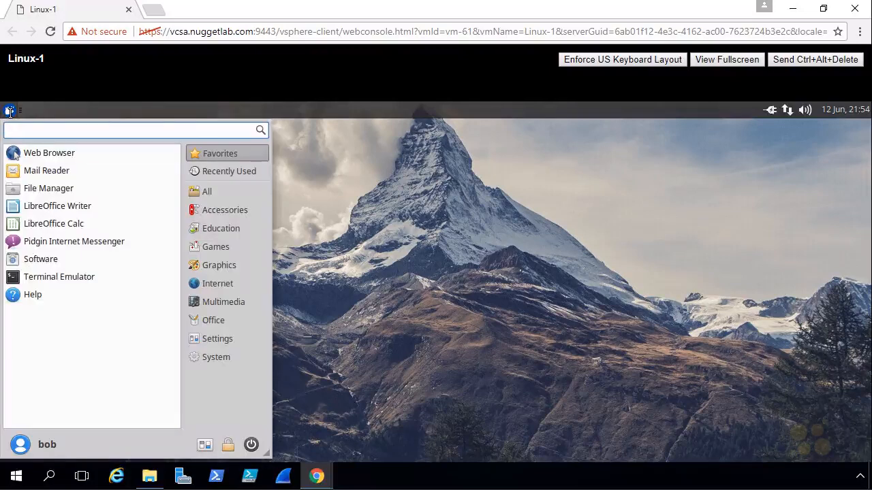
left_click(51, 154)
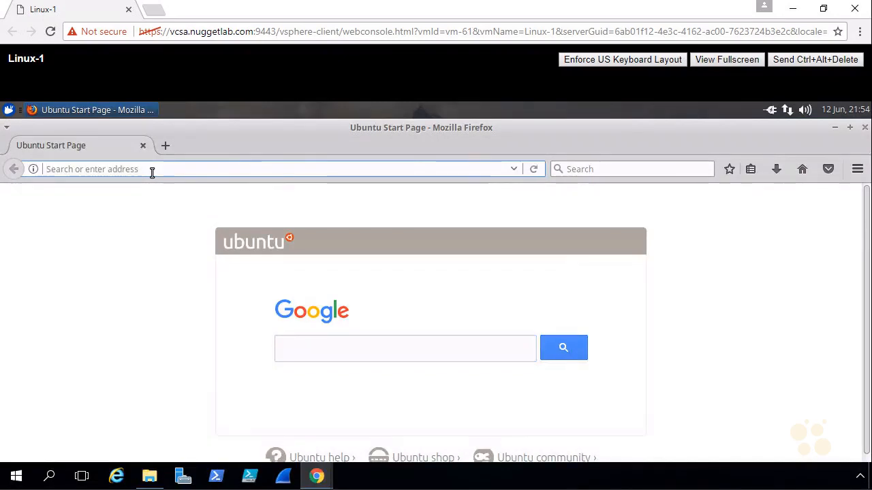
type("www.cbtnuggets.com")
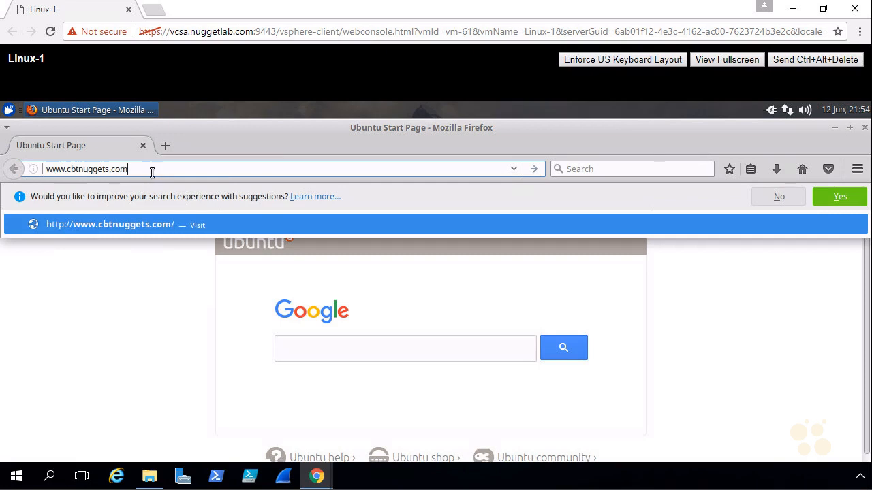
key("Return")
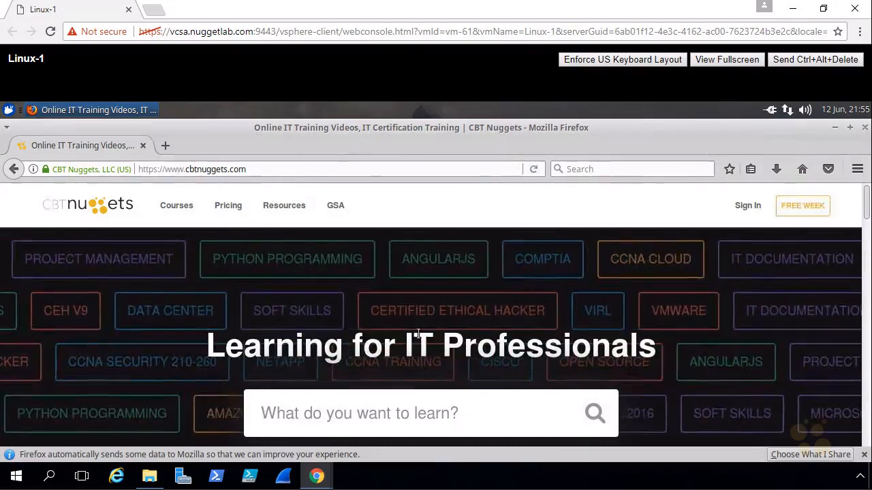
left_click(792, 8)
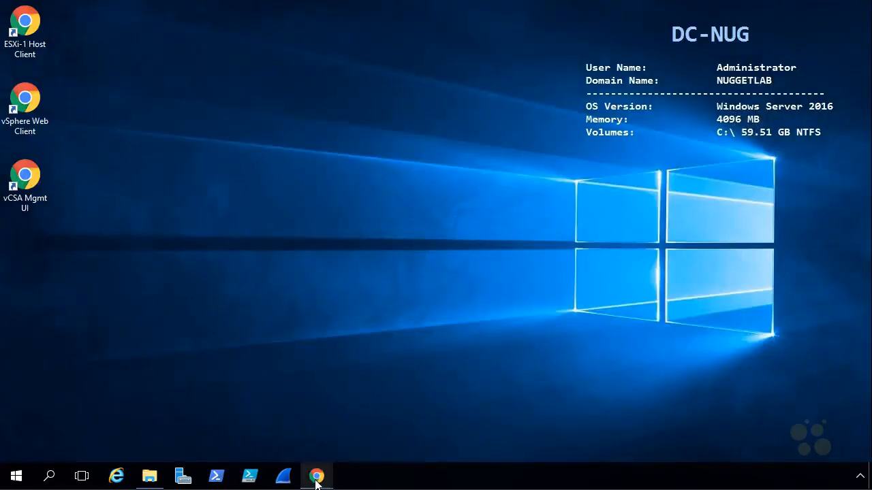
- Check esxi-2's not-responding status, refresh the inventory, close the client, and open vCSA Mgmt UI
mouse_move(317, 476)
left_click(253, 411)
left_click_drag(165, 191, 233, 196)
left_click(121, 194)
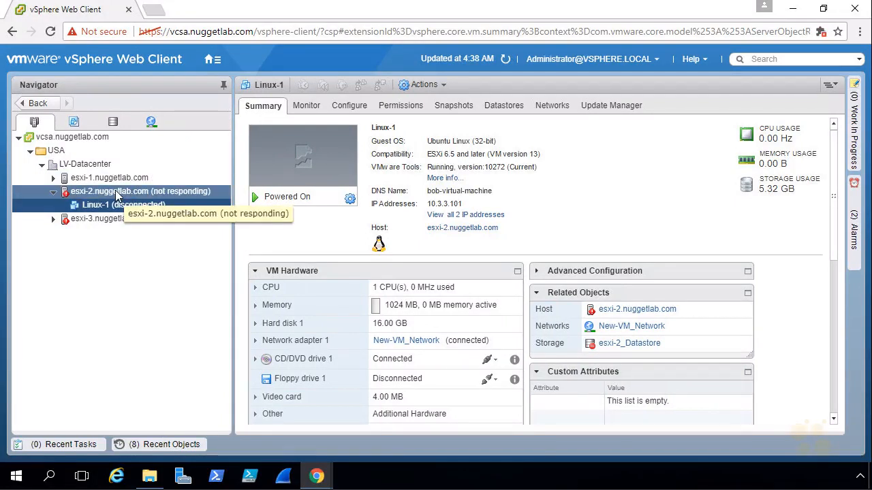
left_click(505, 60)
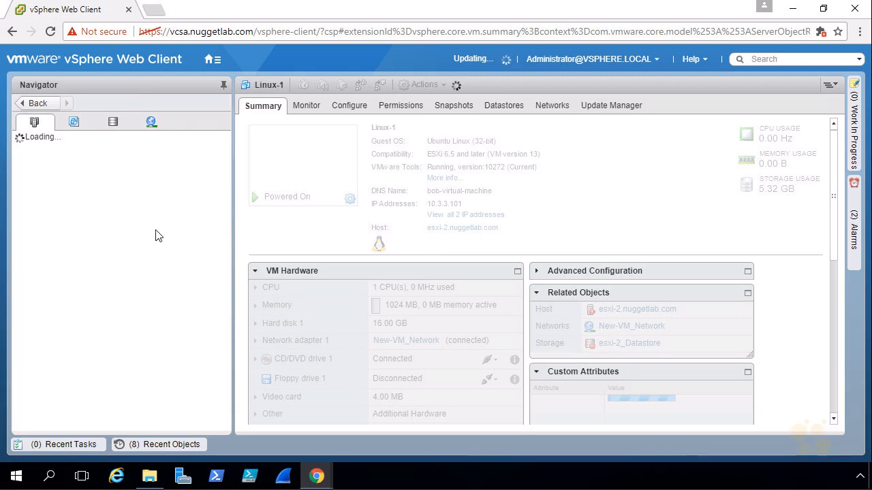
left_click(856, 10)
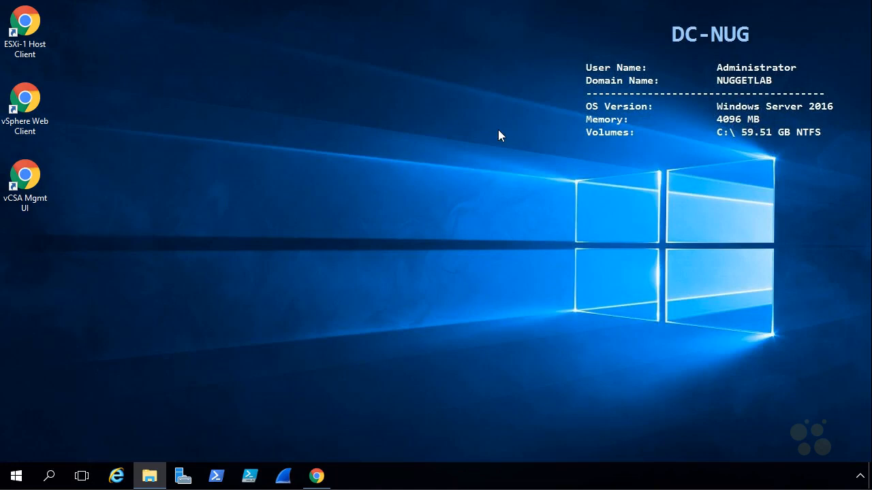
double_click(32, 181)
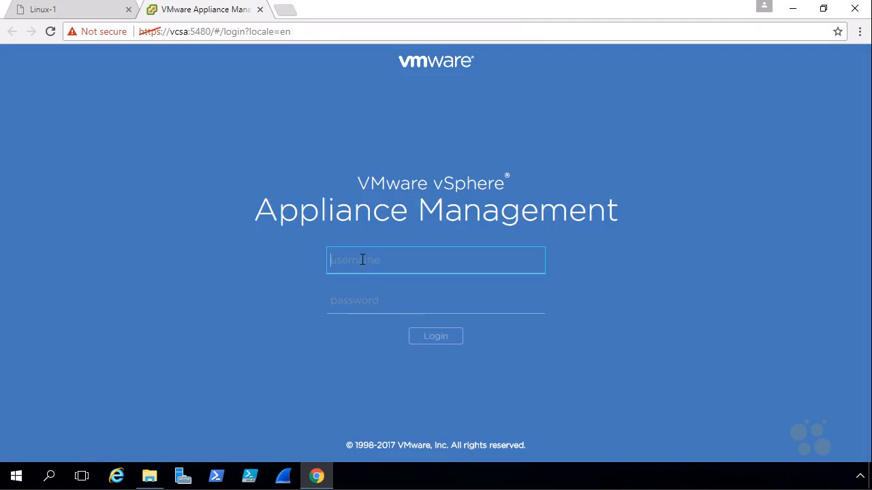
- Sign in to Appliance Management as root with the account password
type("root")
key("Tab")
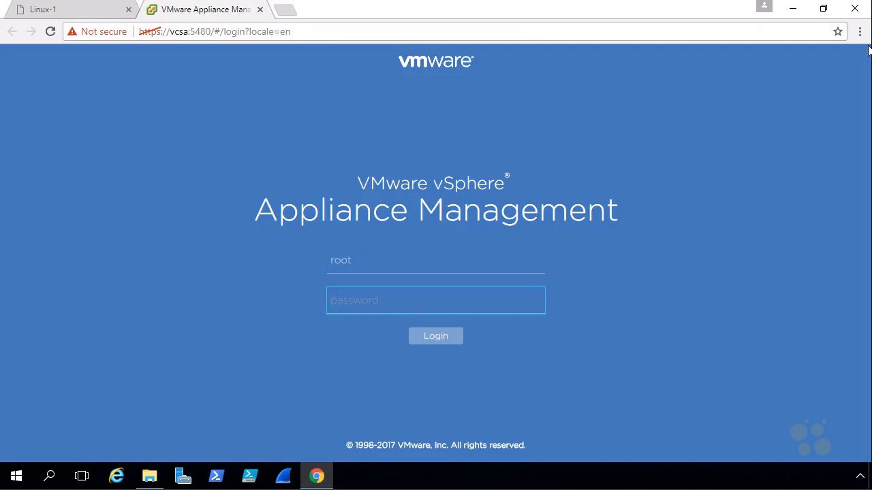
type("VMware1!")
left_click(435, 337)
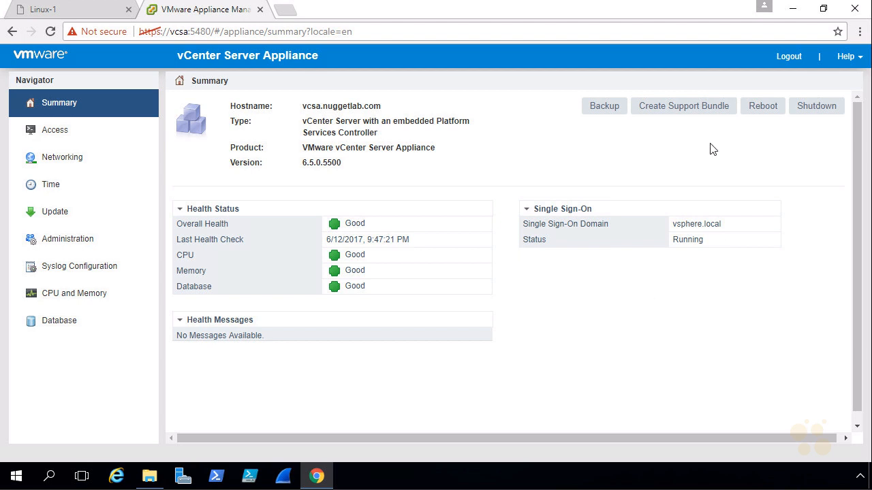
- Reboot the vCenter Server Appliance, log out, and close the browser
left_click(764, 108)
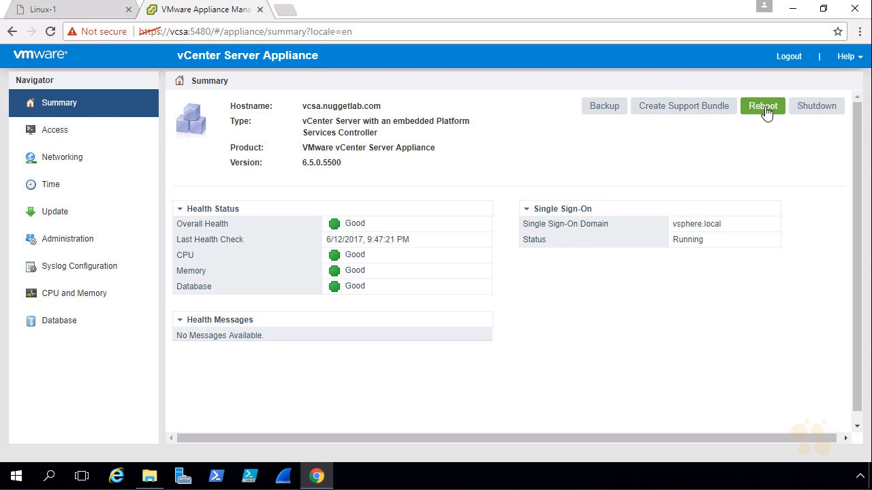
left_click(765, 108)
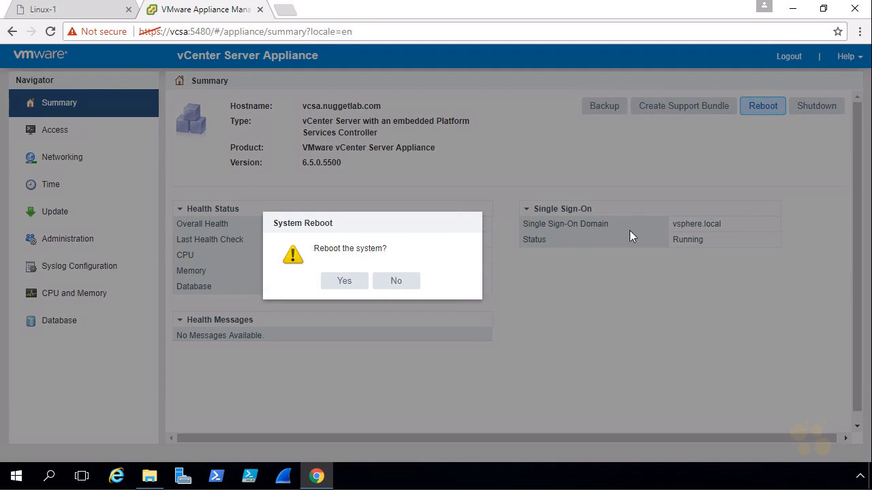
left_click(345, 283)
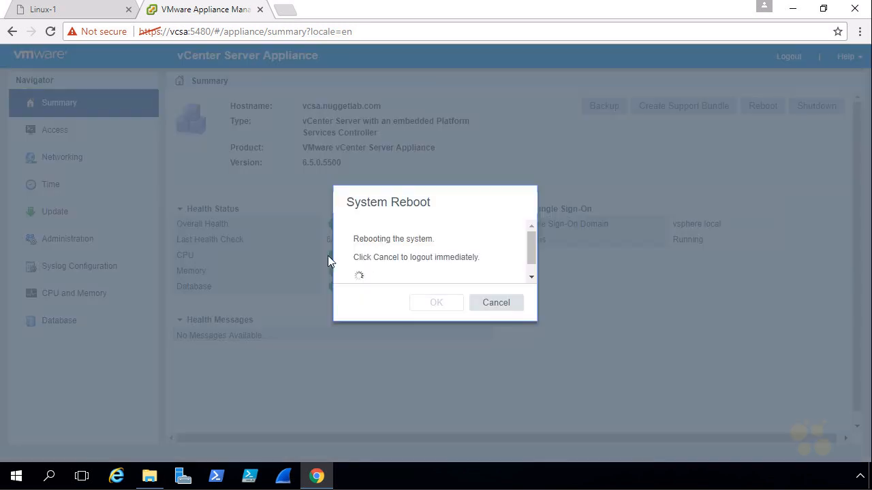
left_click(488, 305)
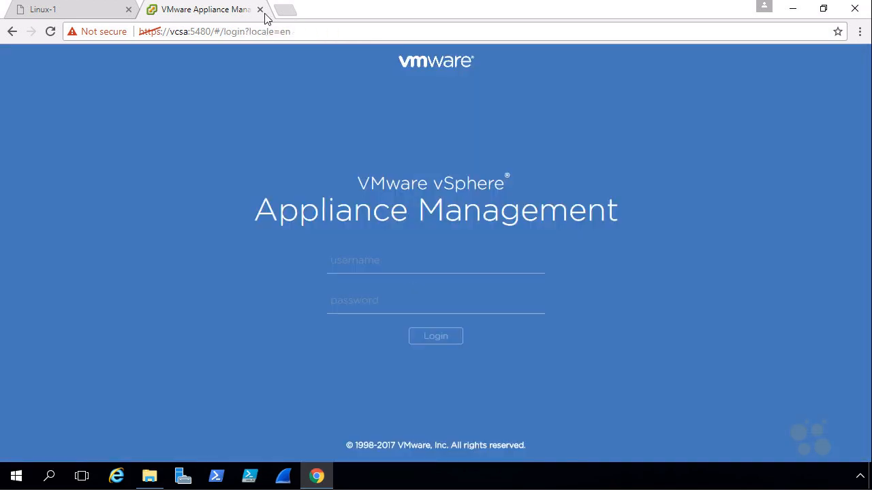
left_click(260, 10)
key("ctrl+w")
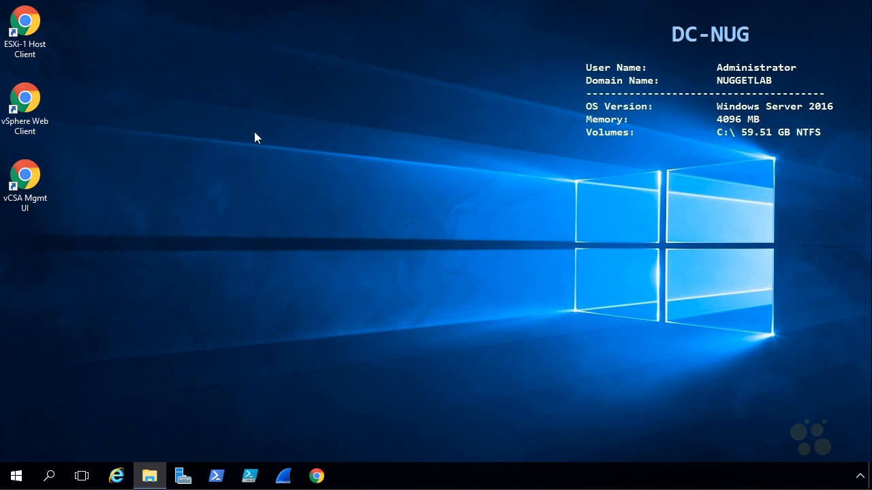
- Launch the vSphere Web Client and log in with the SSO administrator account and password
double_click(28, 101)
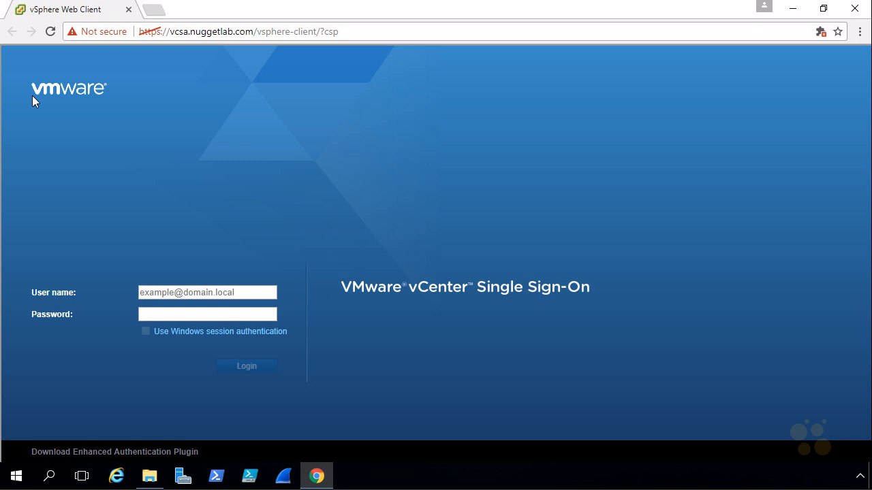
left_click(175, 291)
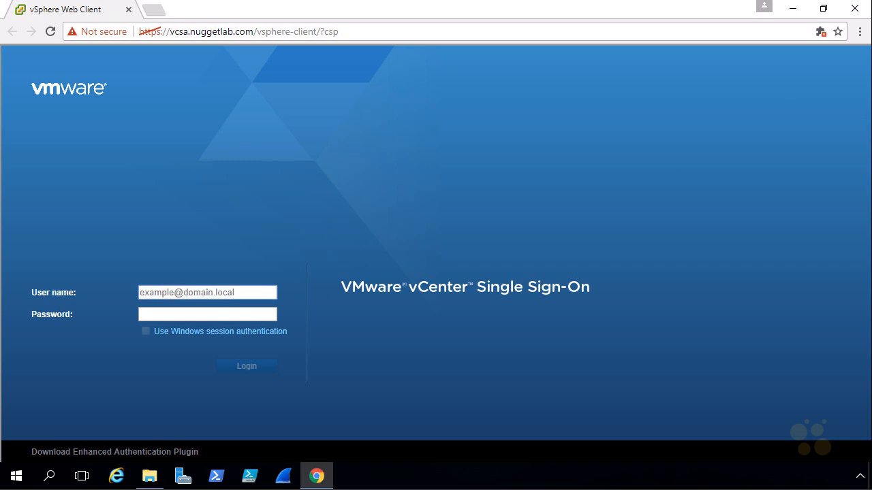
type("administrator@vsphere.local")
left_click(233, 314)
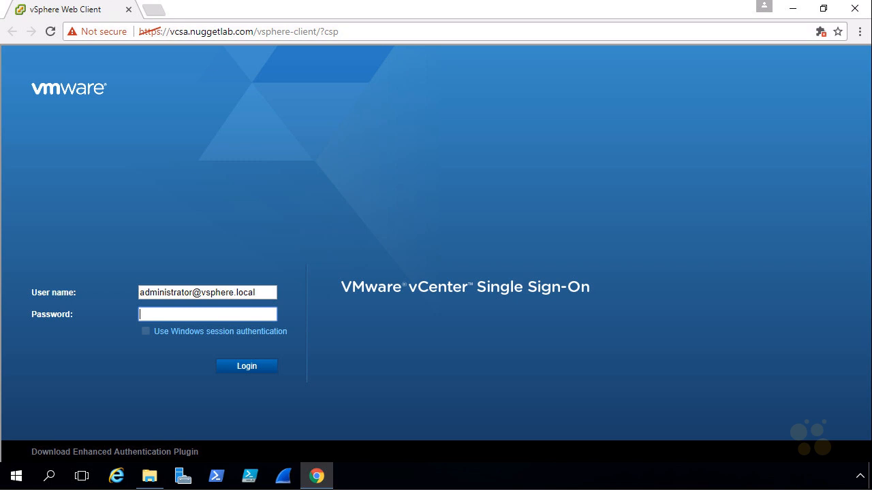
key("ctrl+v")
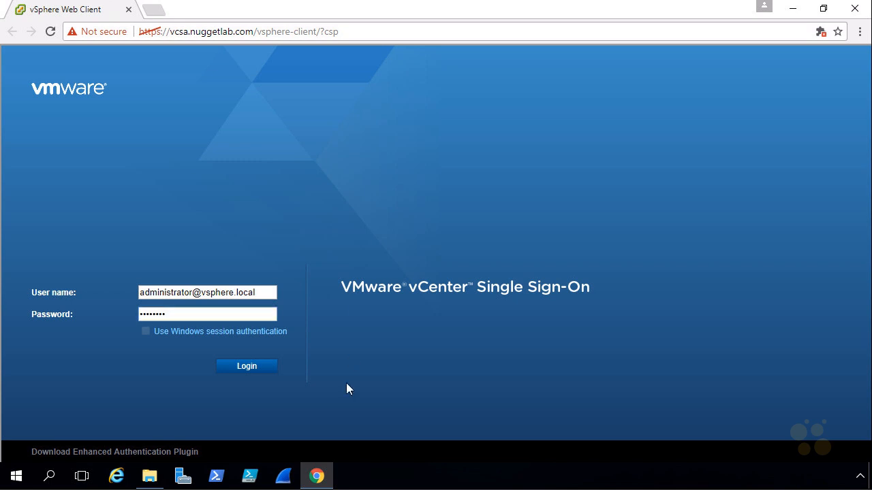
left_click(261, 369)
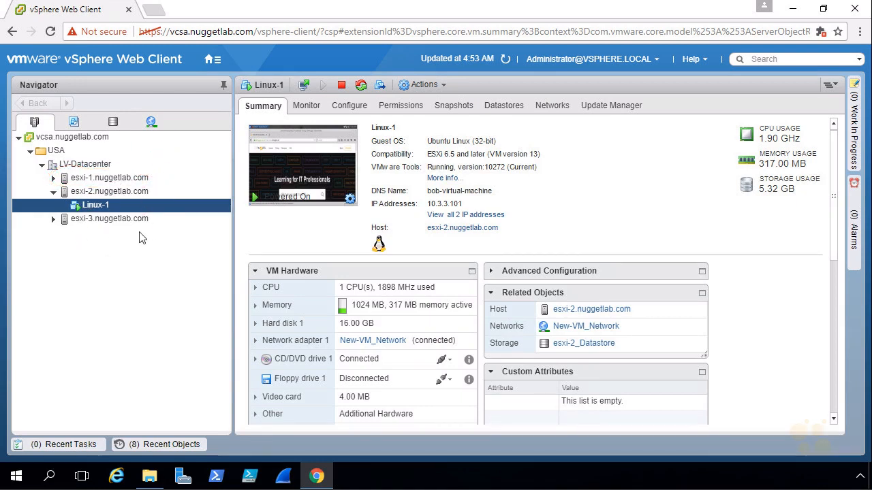
- Show esxi-1's vSwitch0 topology diagram and annotate its port groups and uplinks
left_click(116, 179)
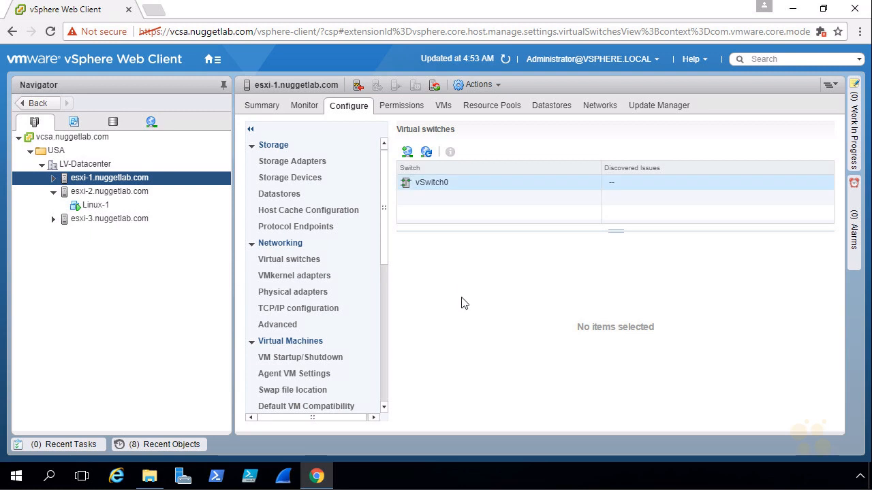
left_click(427, 181)
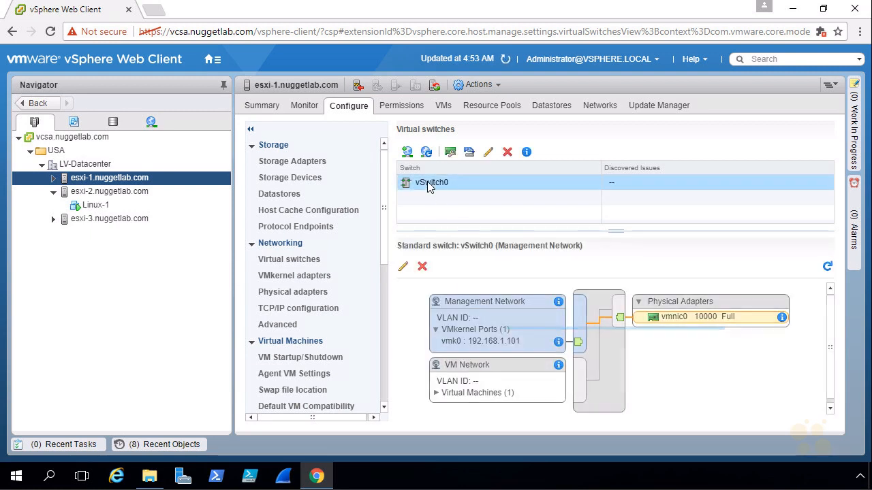
mouse_move(596, 251)
left_mouse_down()
mouse_move(402, 295)
mouse_move(812, 358)
mouse_move(589, 234)
mouse_move(607, 274)
mouse_move(632, 272)
left_mouse_up()
left_click_drag(651, 259, 662, 271)
left_click_drag(668, 260, 667, 273)
left_click_drag(671, 266, 678, 266)
left_click_drag(681, 252, 684, 273)
left_click_drag(601, 429, 604, 393)
left_click_drag(596, 408, 613, 412)
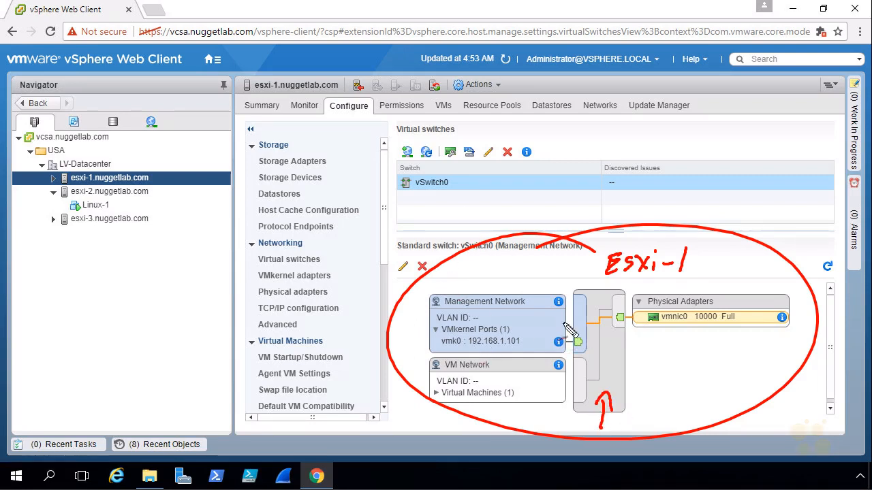
mouse_move(474, 245)
left_mouse_down()
mouse_move(487, 317)
mouse_move(506, 299)
left_mouse_up()
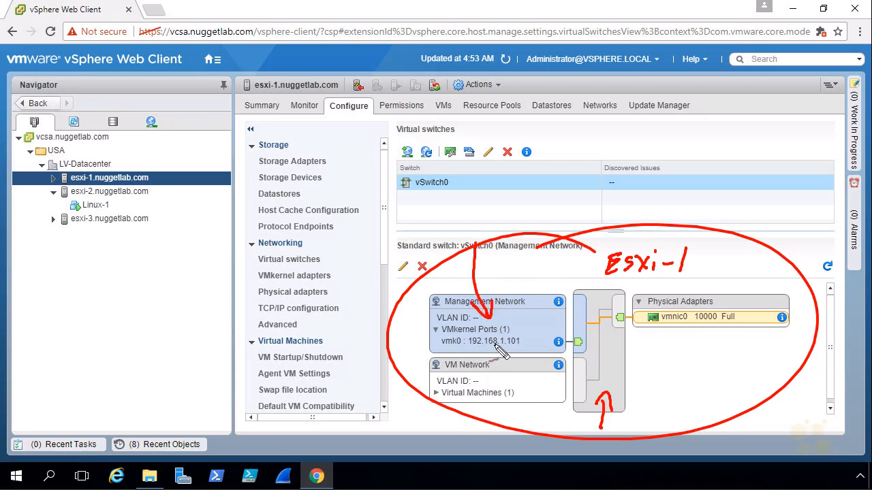
left_click_drag(470, 348, 520, 349)
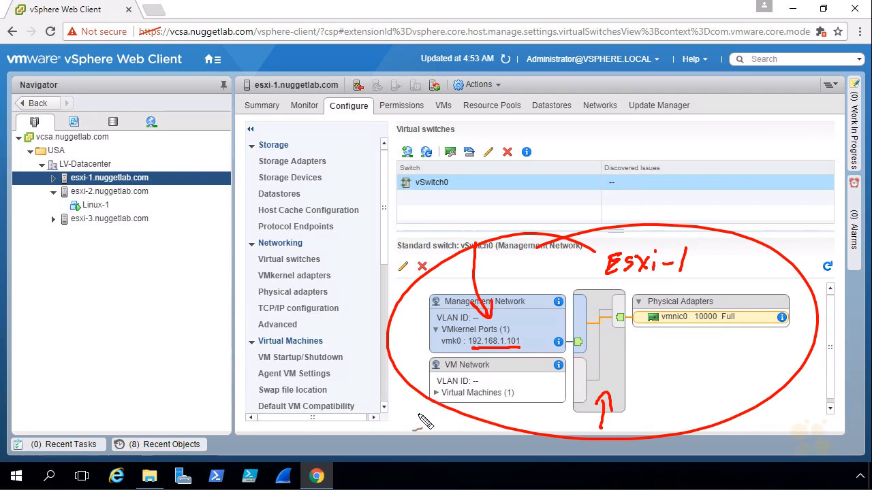
mouse_move(409, 425)
left_mouse_down()
mouse_move(419, 406)
mouse_move(429, 409)
left_mouse_up()
mouse_move(453, 376)
left_mouse_down()
mouse_move(494, 371)
mouse_move(439, 365)
mouse_move(476, 369)
left_mouse_up()
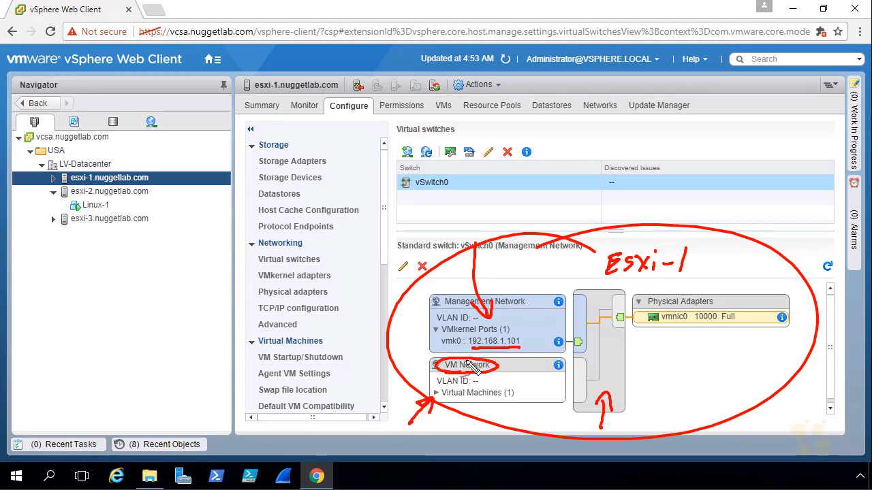
- Expand VM Network's virtual machines to reveal the vCenter Server VM via vmnic0
left_click(436, 395)
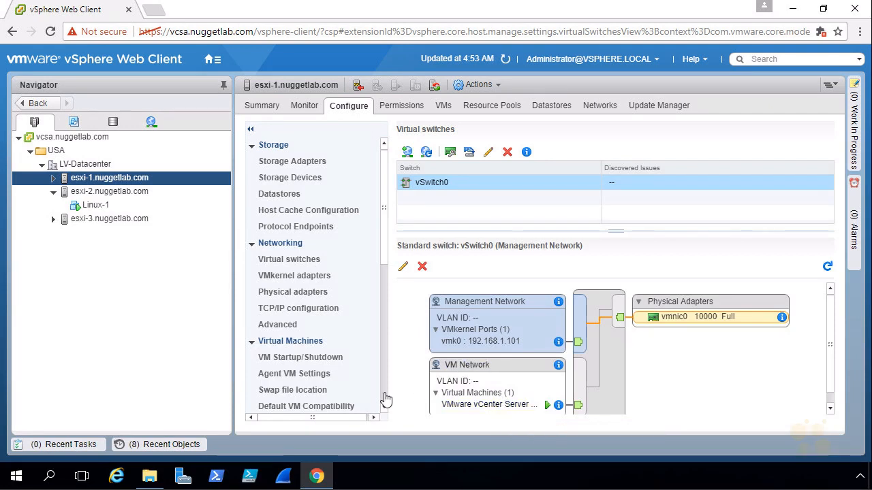
left_click_drag(399, 386, 424, 393)
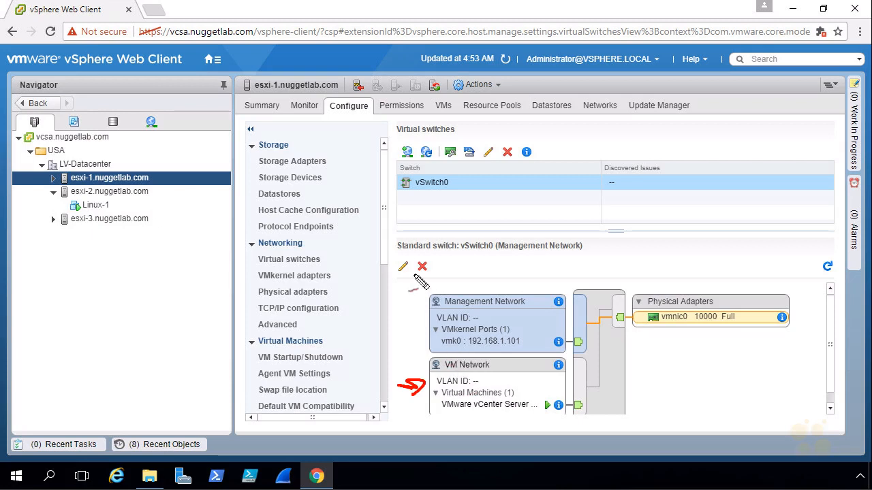
left_click_drag(447, 257, 475, 294)
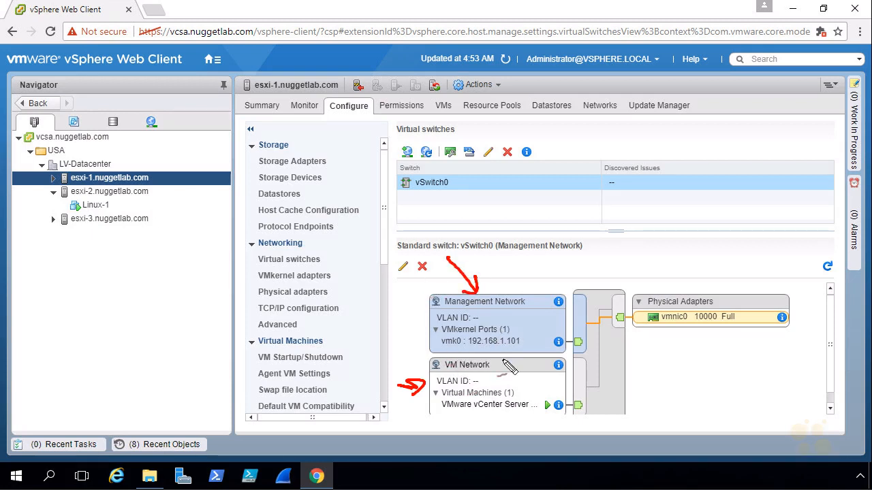
left_click_drag(550, 420, 558, 421)
mouse_move(568, 326)
left_mouse_down()
mouse_move(591, 324)
mouse_move(610, 378)
mouse_move(575, 395)
left_mouse_up()
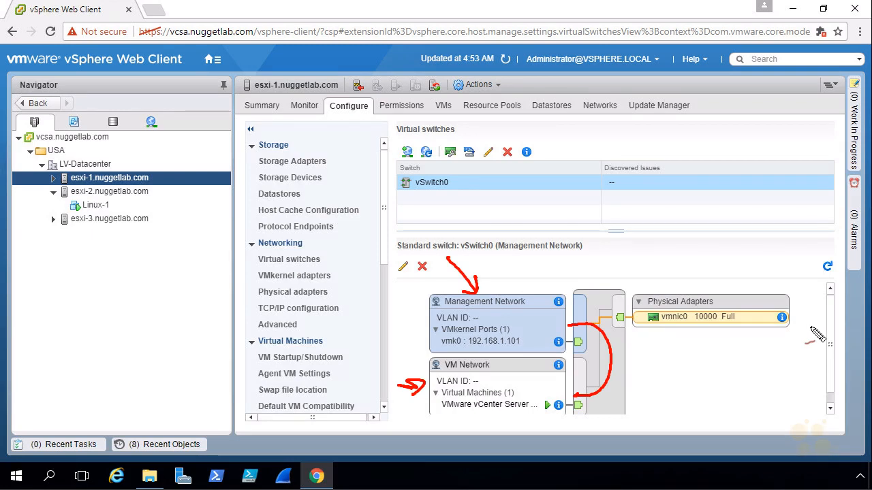
key("Escape")
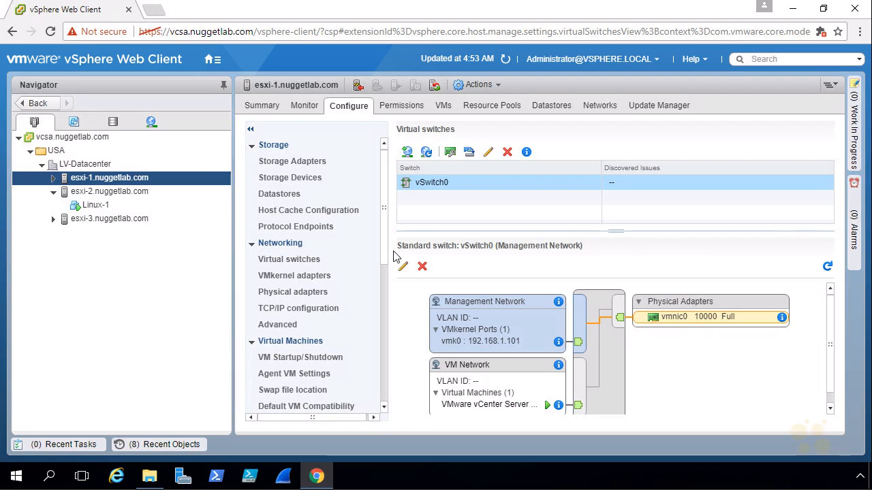
- Select Linux-1 in the Navigator and launch its web console in a new tab
left_click(96, 208)
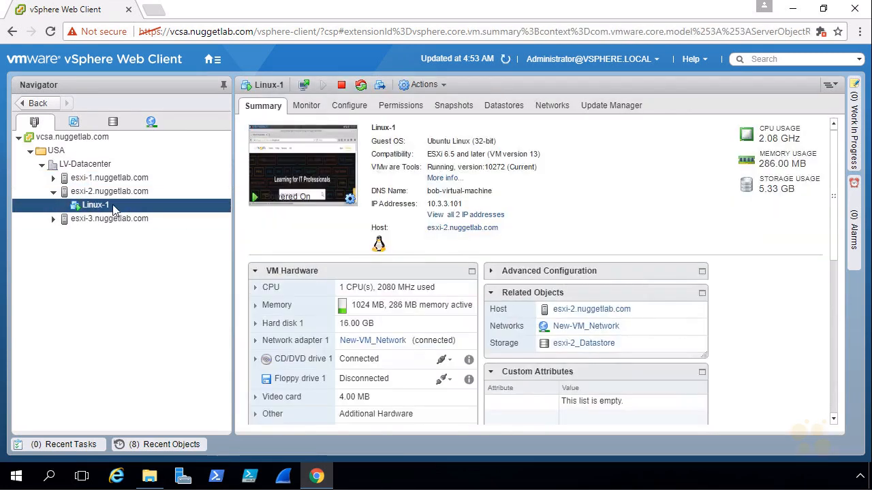
right_click(113, 208)
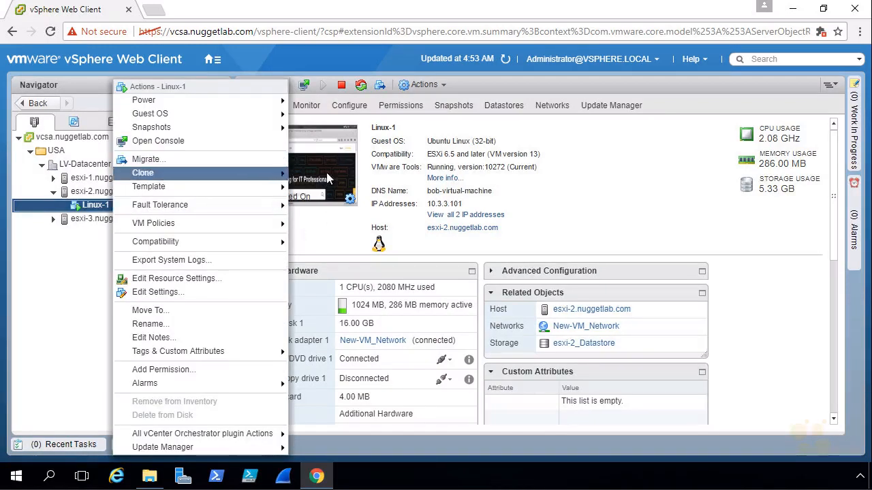
left_click(324, 234)
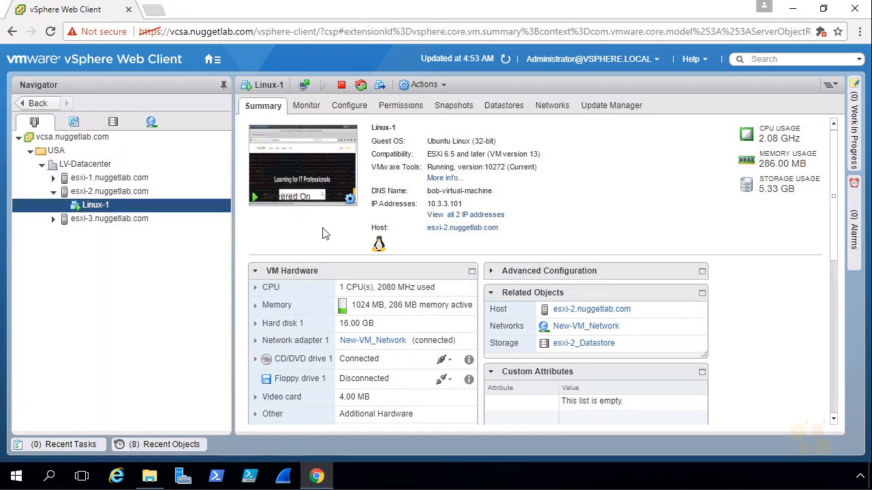
left_click(304, 88)
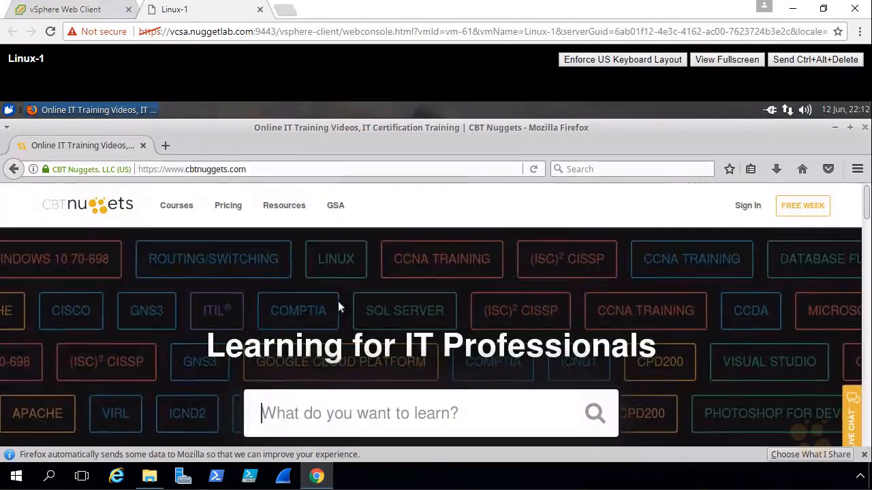